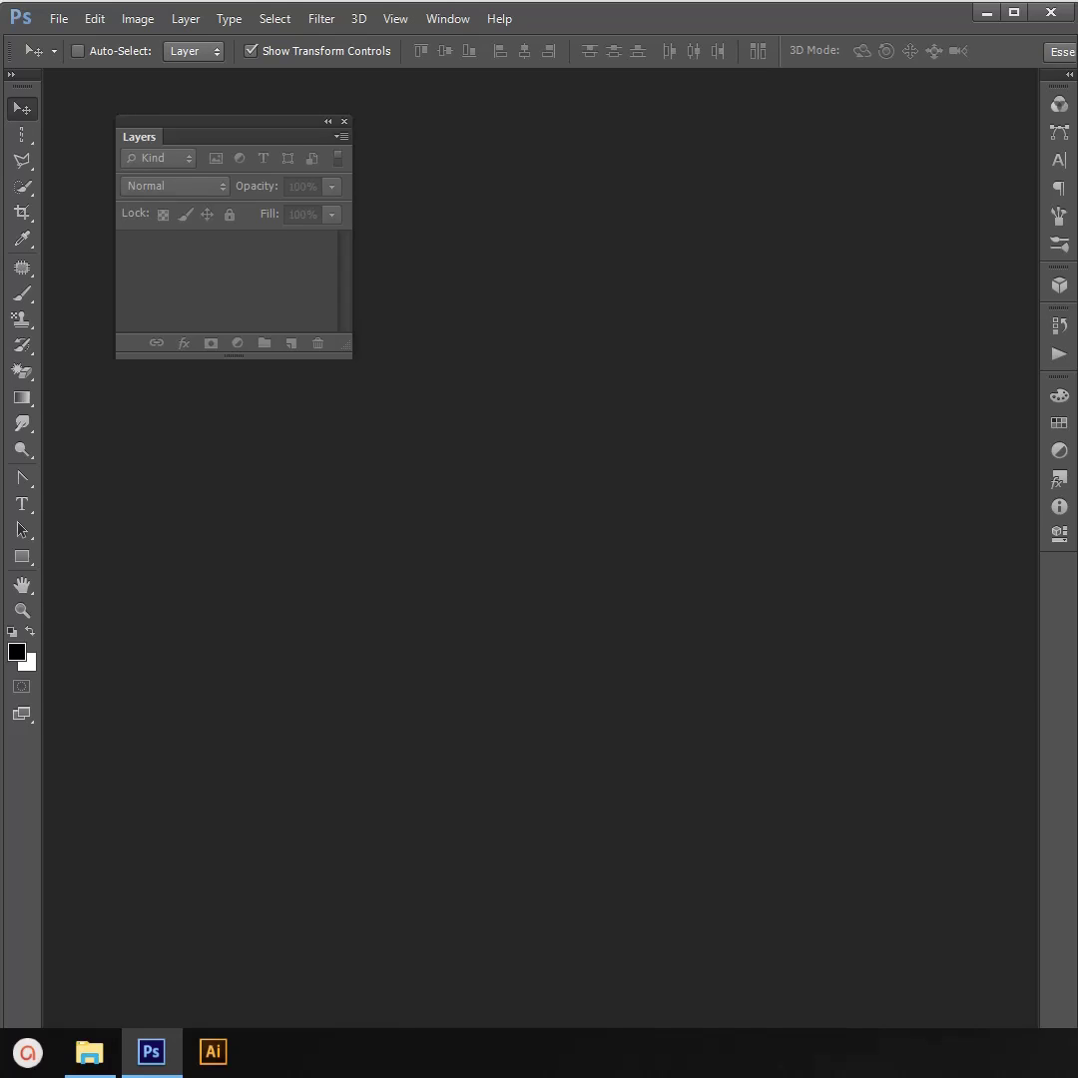
Step: Create a new white 1080 × 1350 px document at 200 ppi
left_click(58, 20)
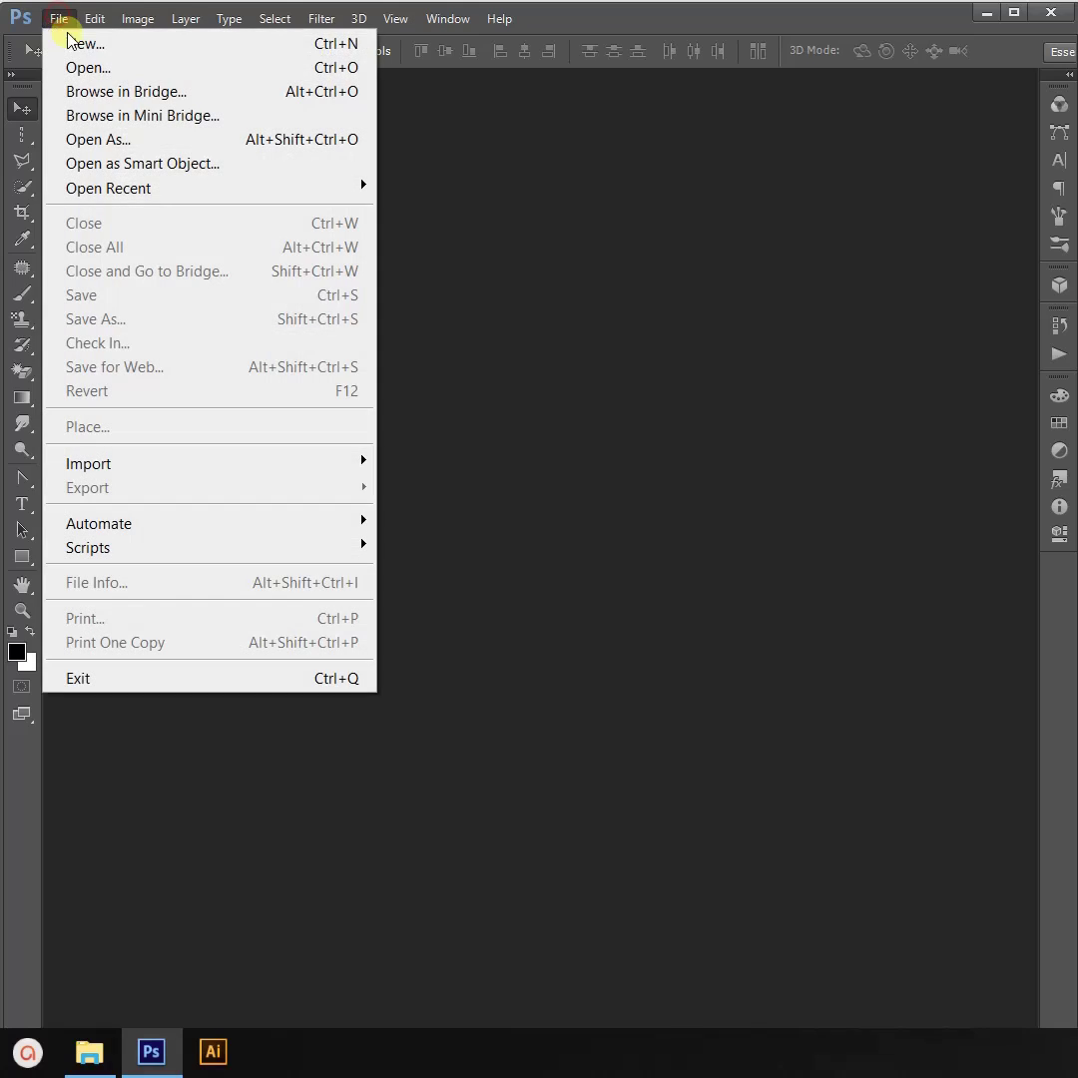
left_click(62, 40)
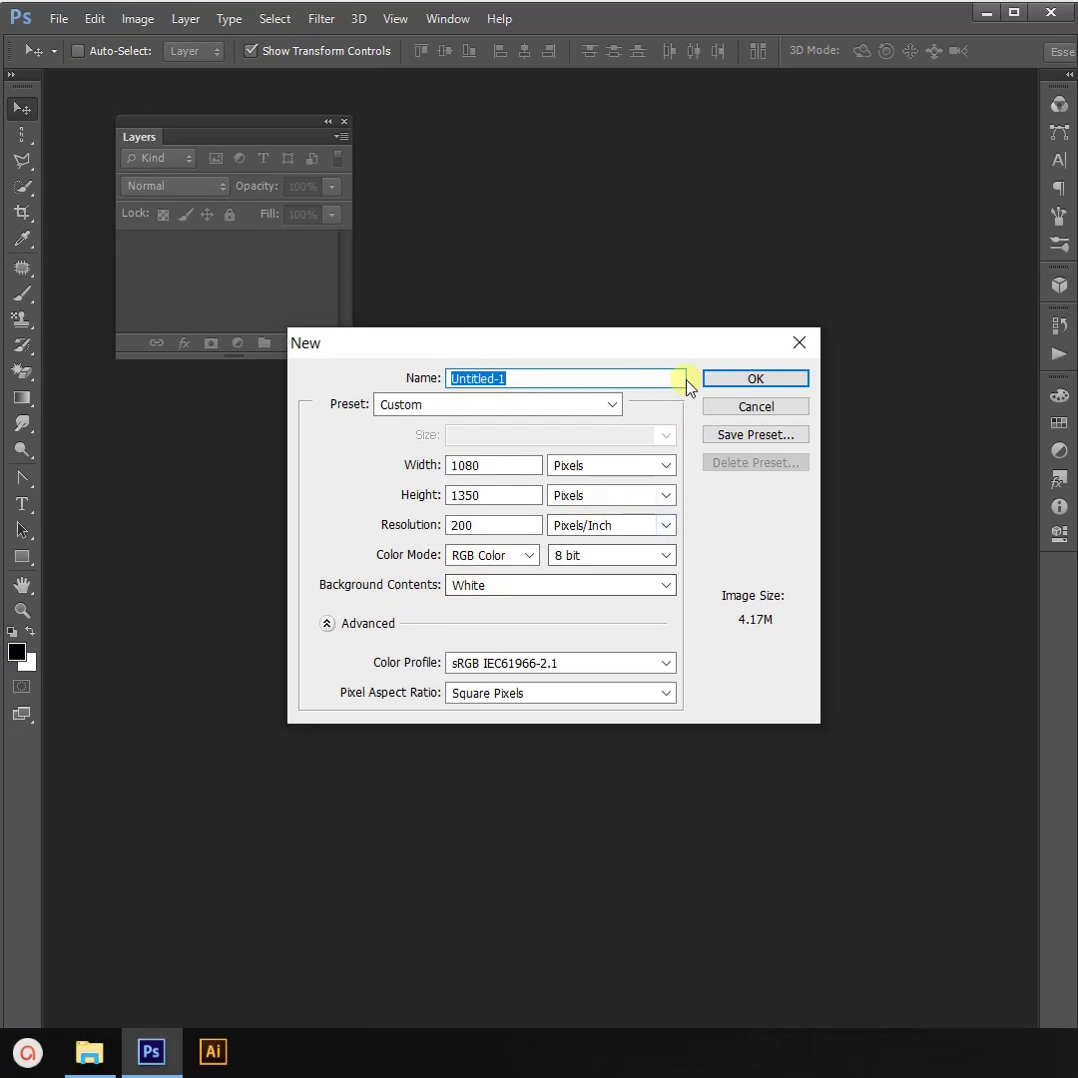
left_click(741, 385)
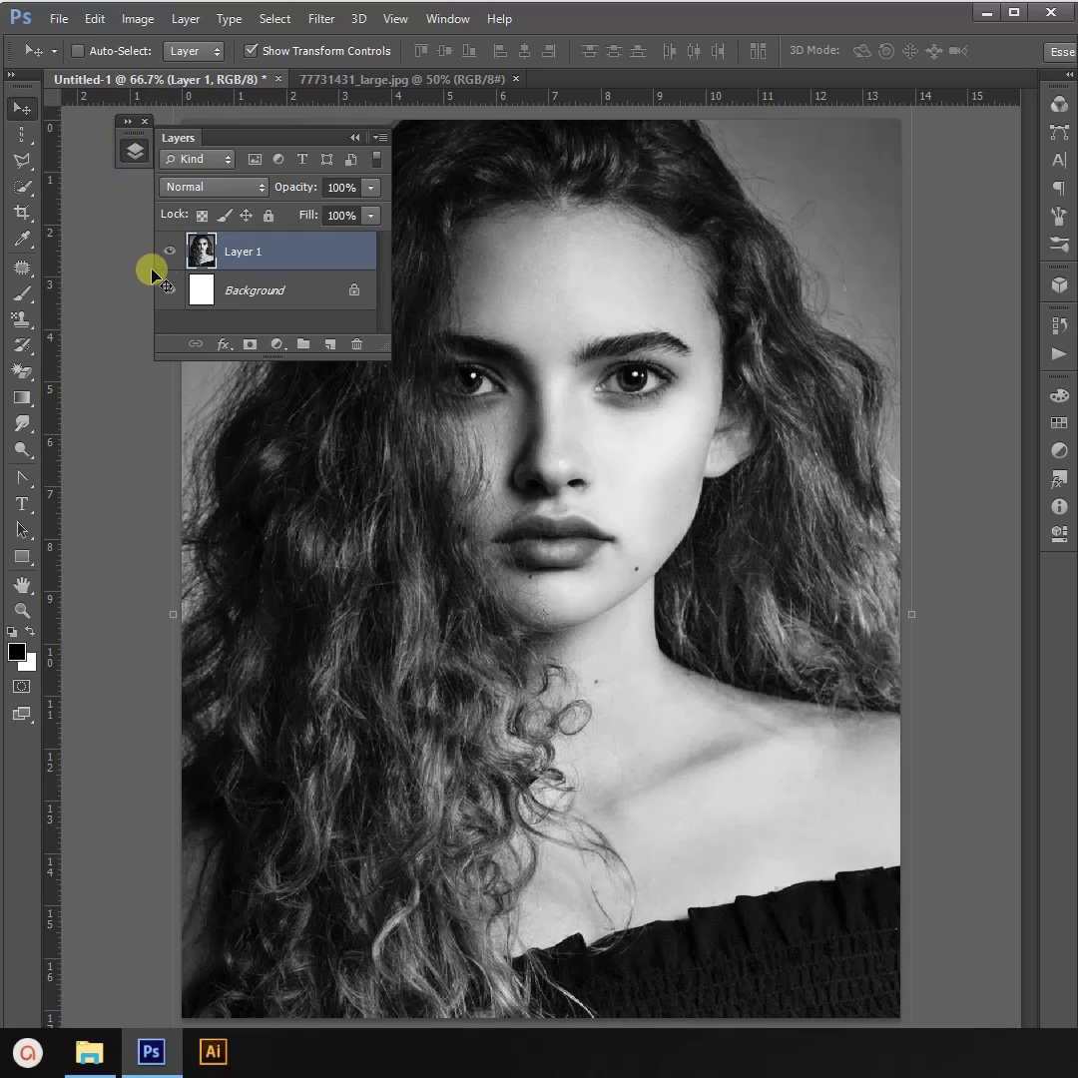
Step: Hide portrait Layer 1 and select the Brush tool with the 66 px spatter preset
left_click(169, 250)
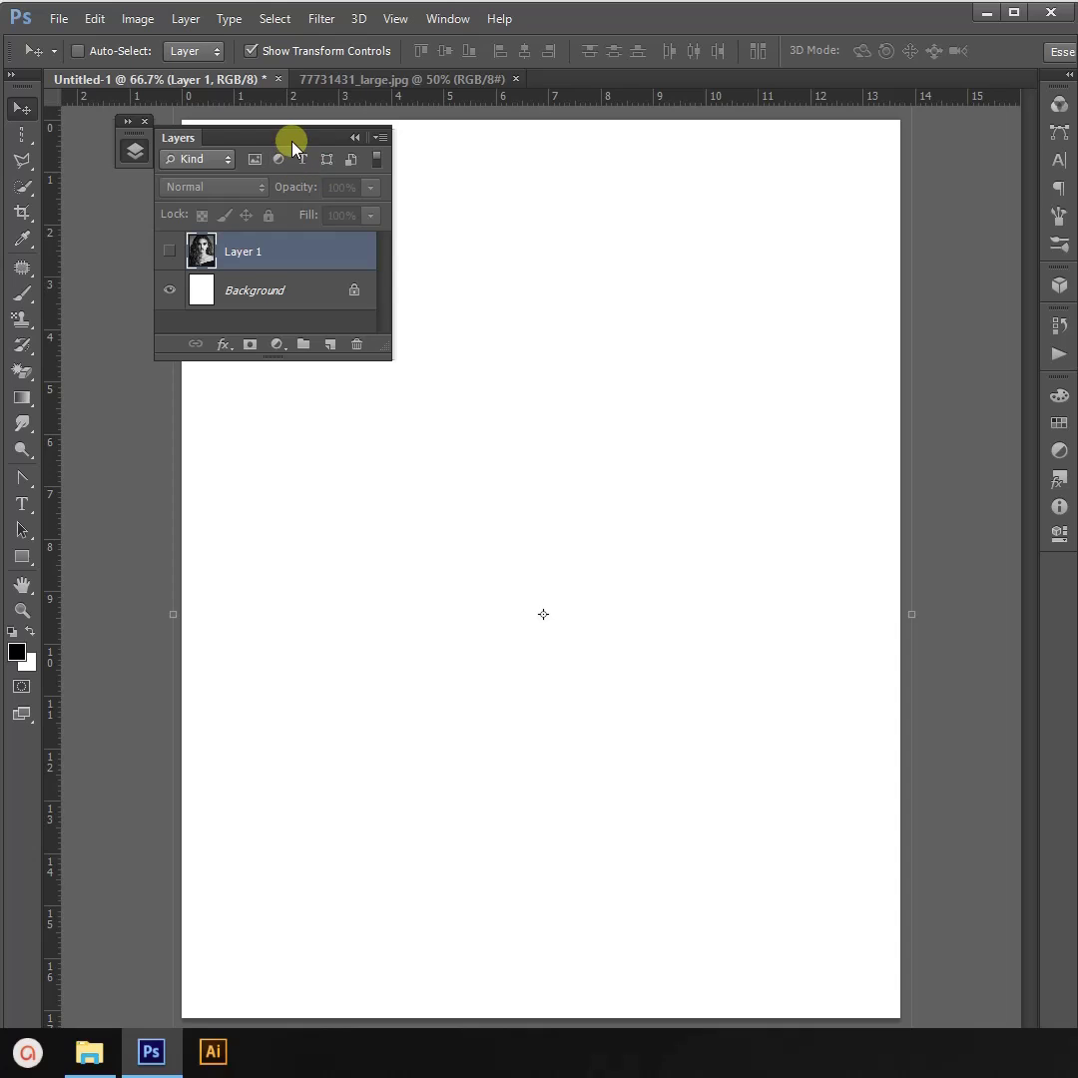
left_click_drag(293, 148, 187, 255)
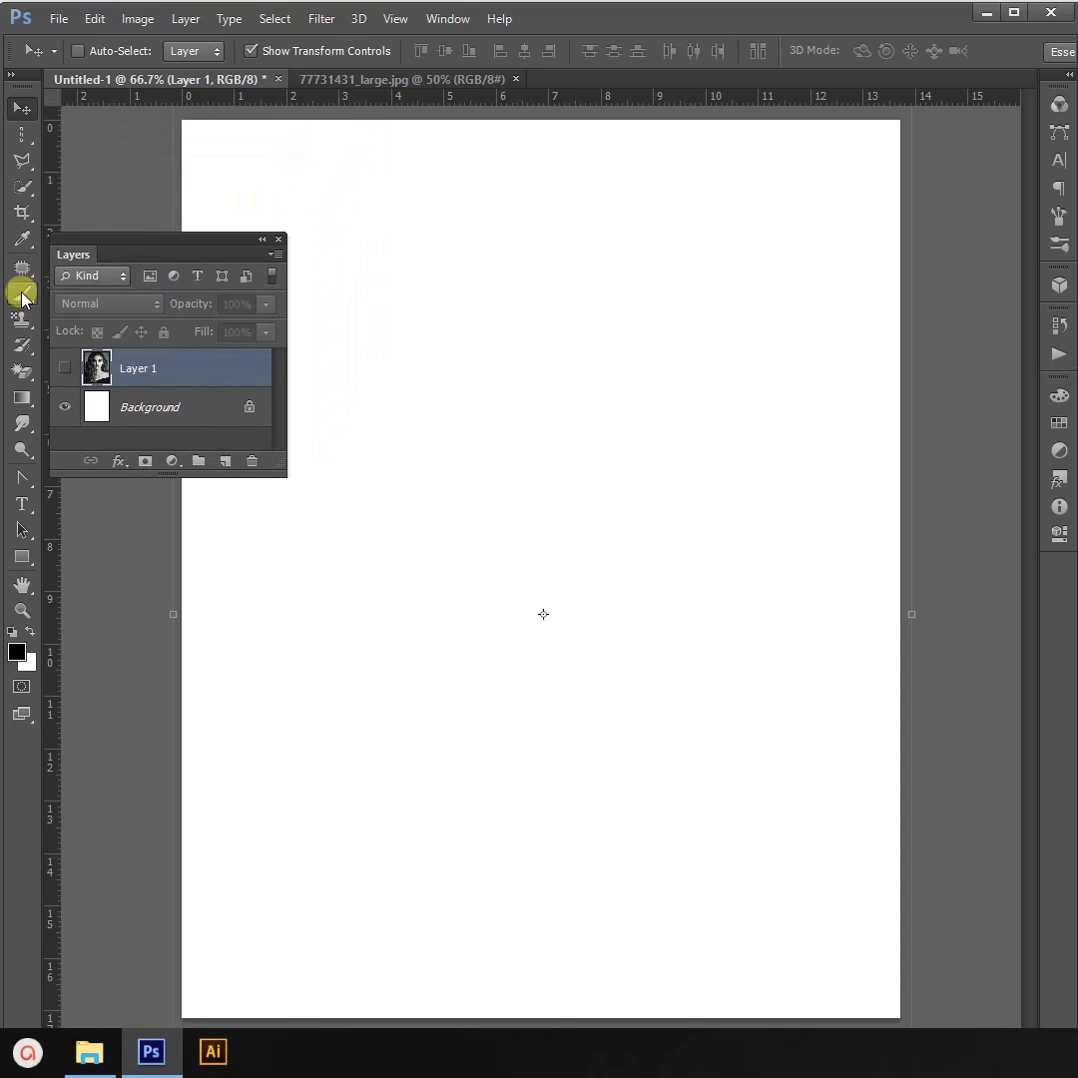
left_click(22, 297)
left_click(95, 50)
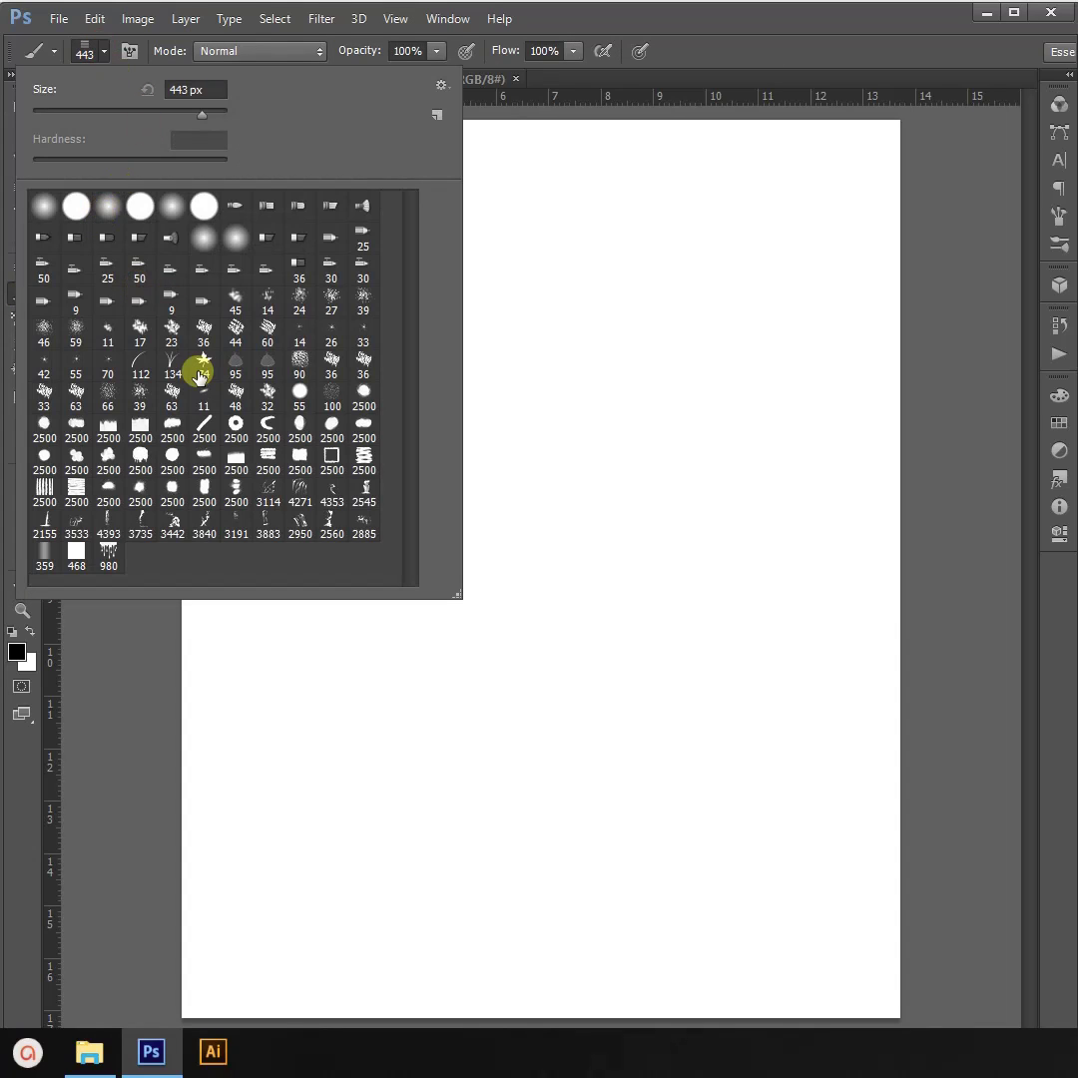
left_click(110, 399)
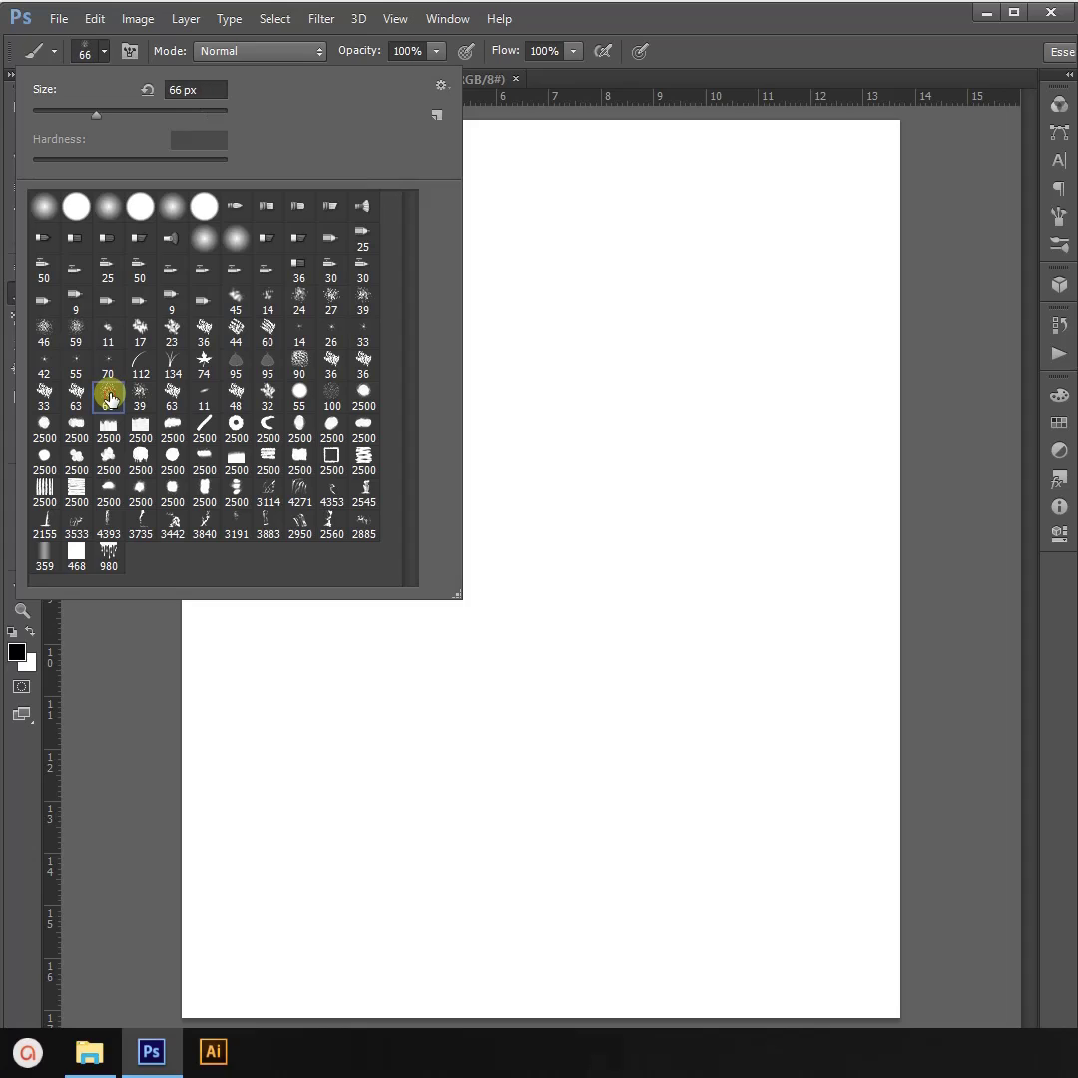
key("Return")
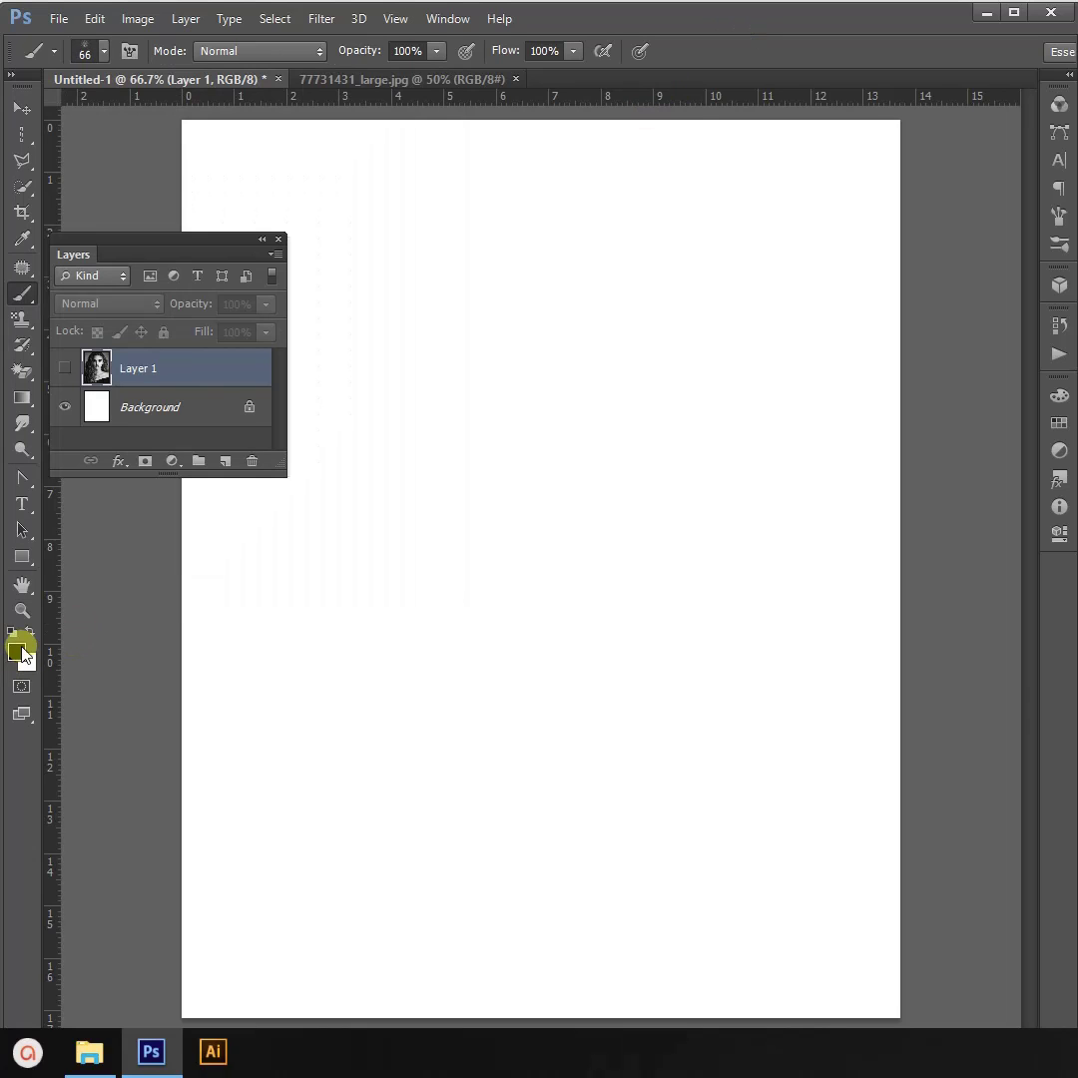
Step: On new Layer 2, paint a vertical spatter stroke, narrow it to 30.43% width, and select it
left_click(225, 460)
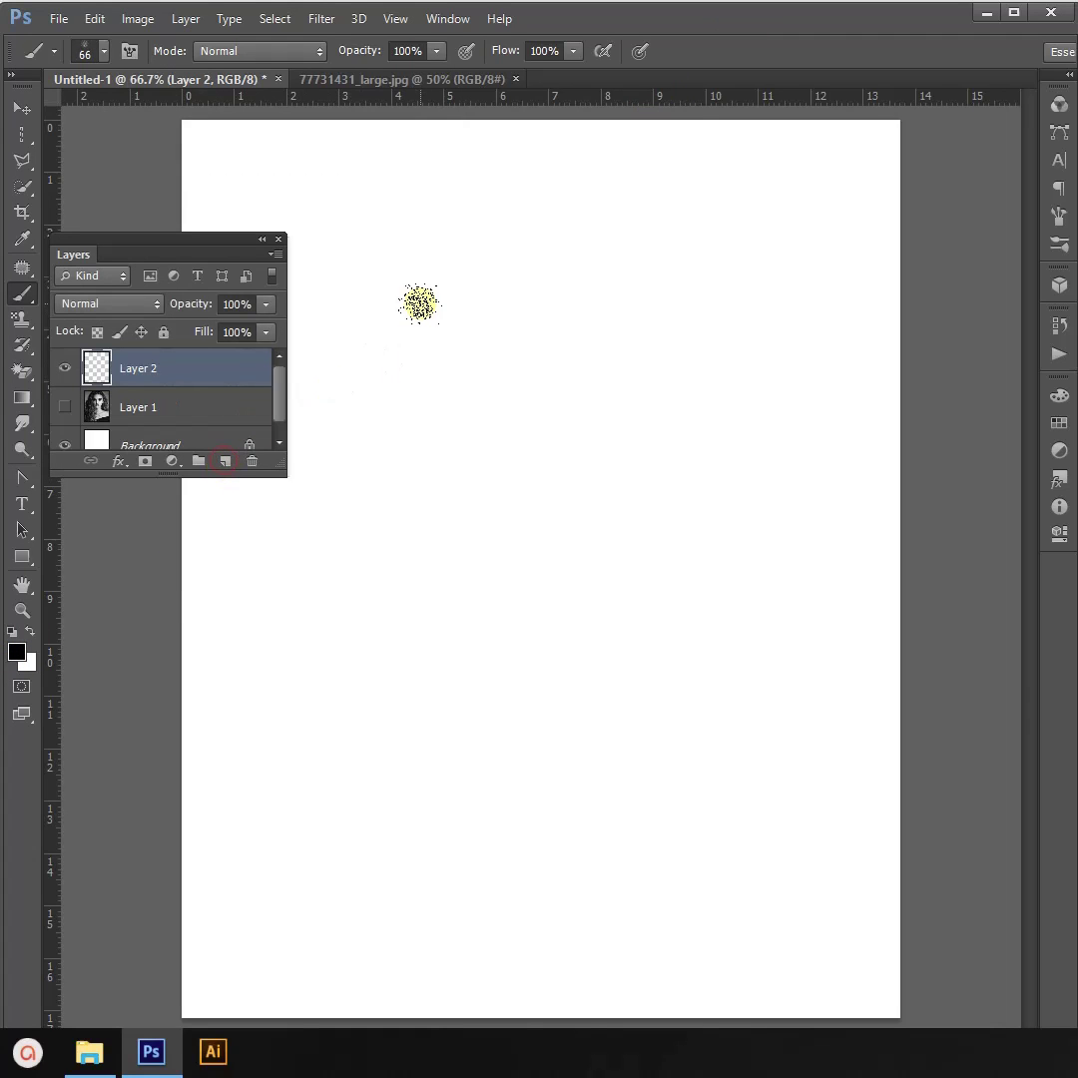
left_click_drag(460, 200, 458, 539)
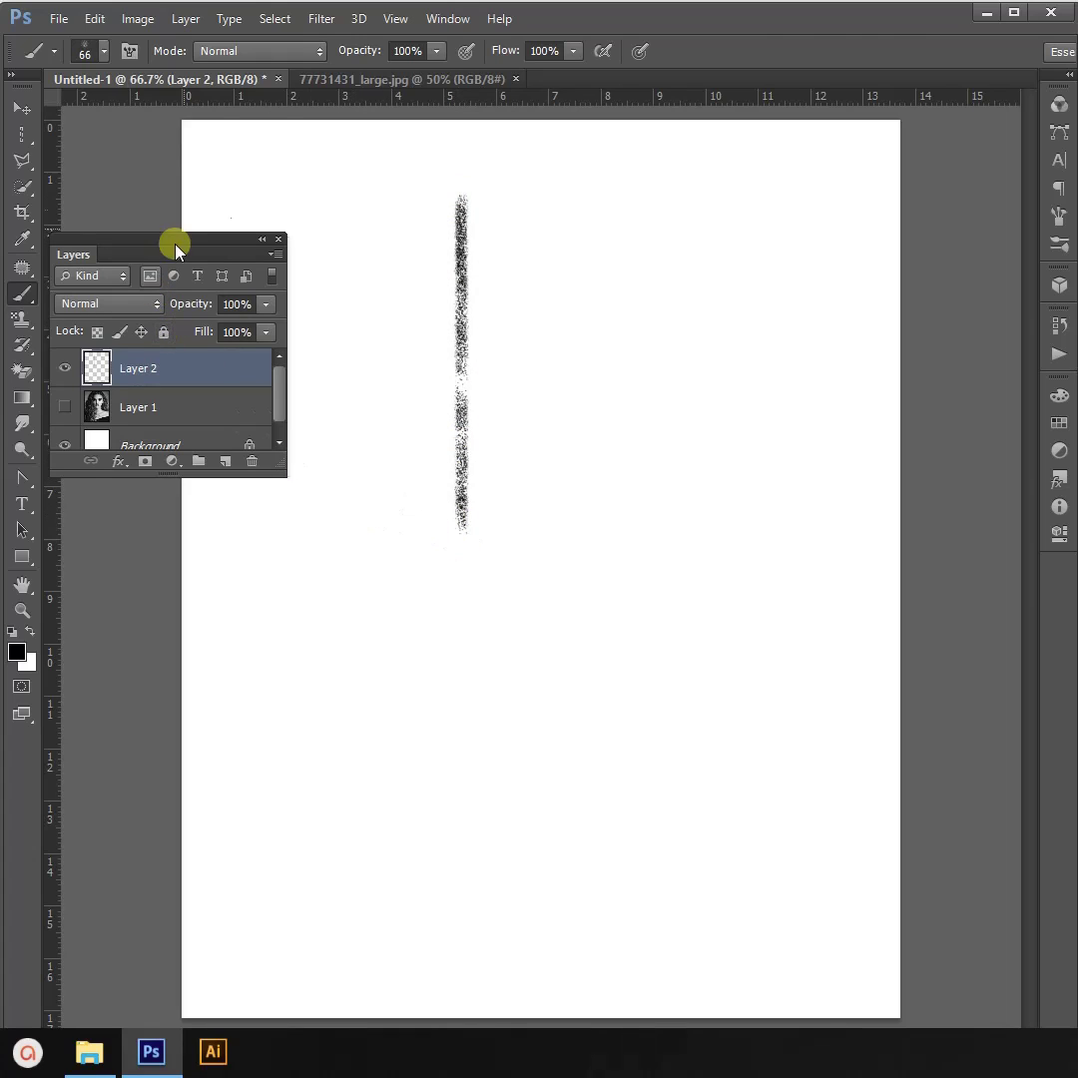
key("v")
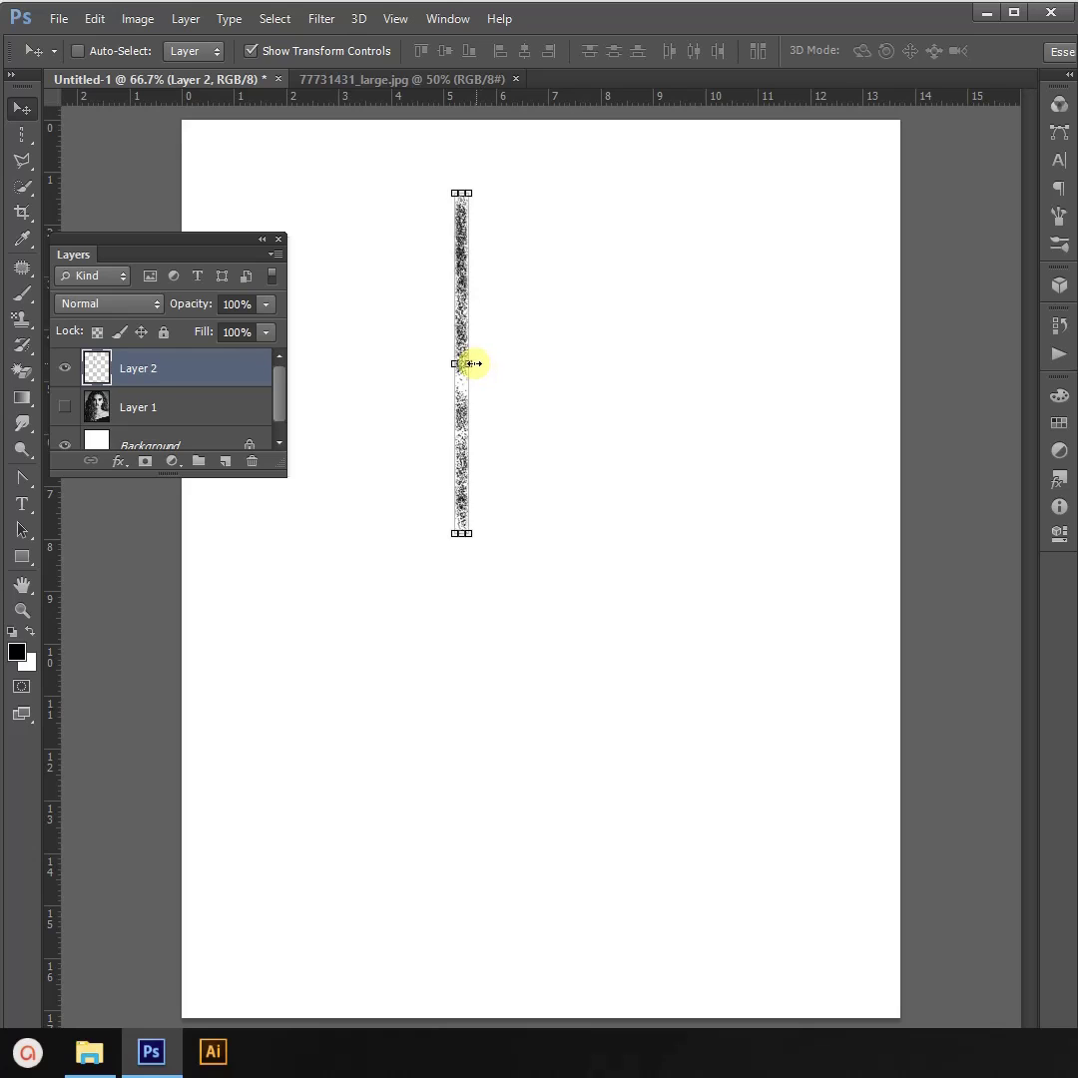
left_click_drag(472, 364, 463, 362)
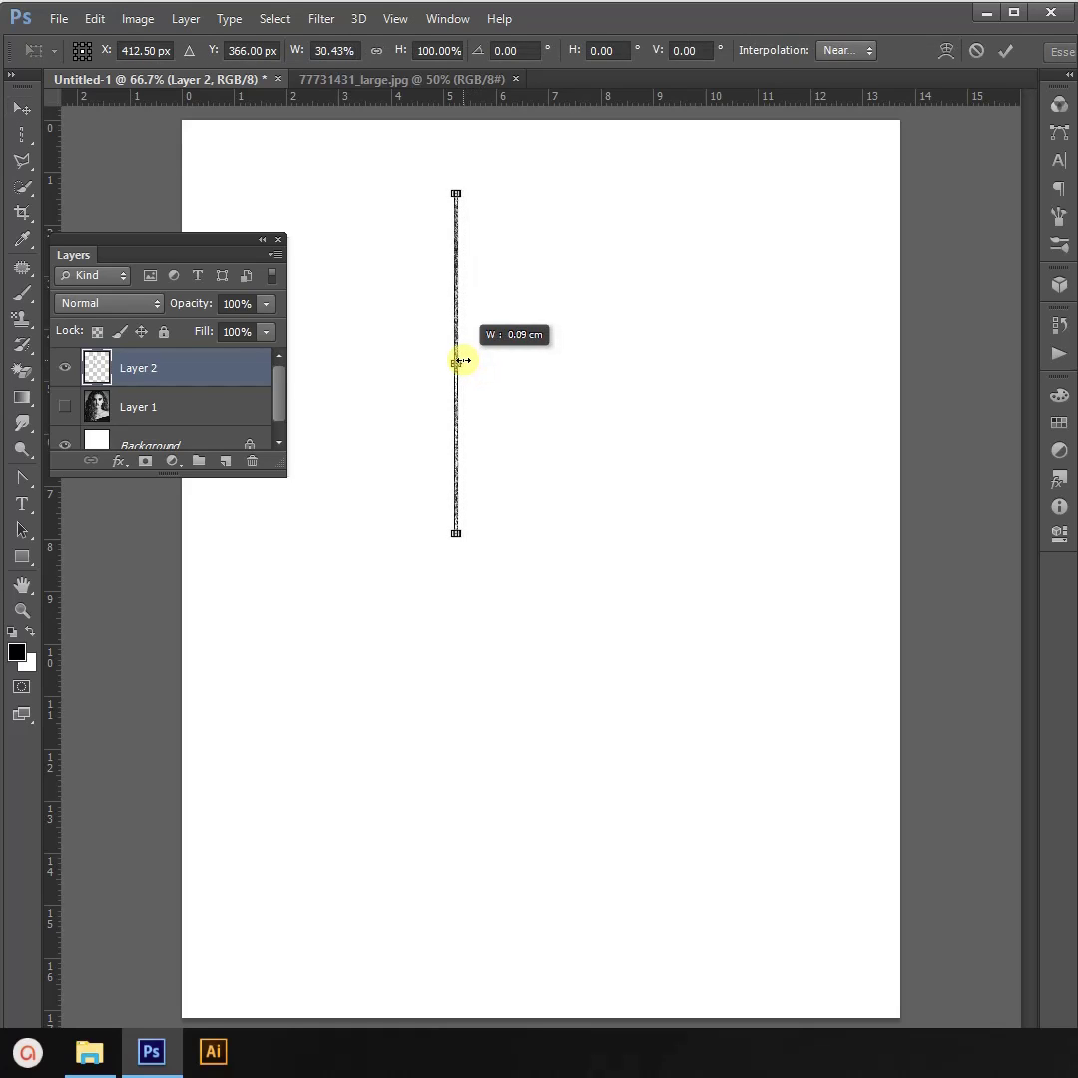
key("Return")
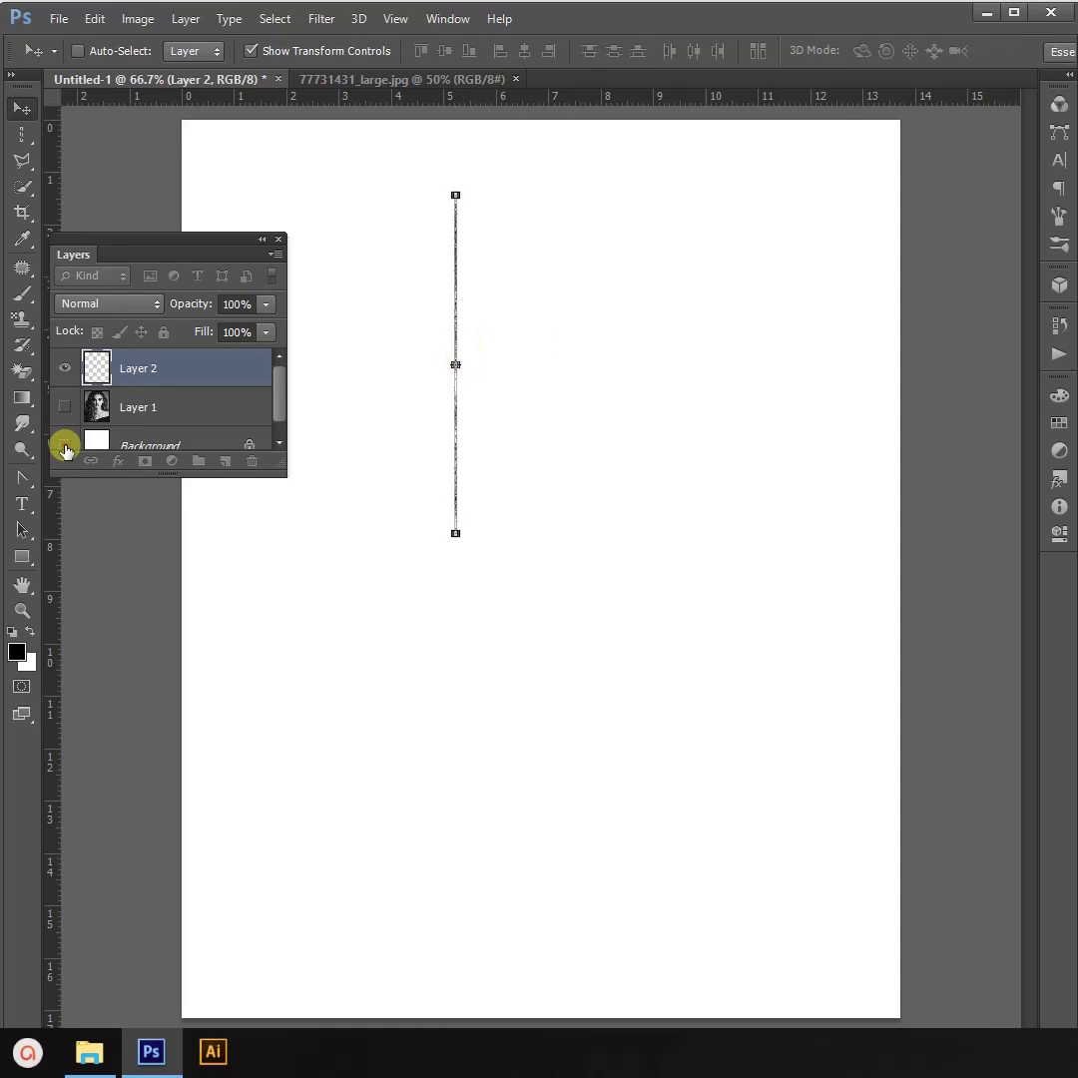
left_click(65, 446)
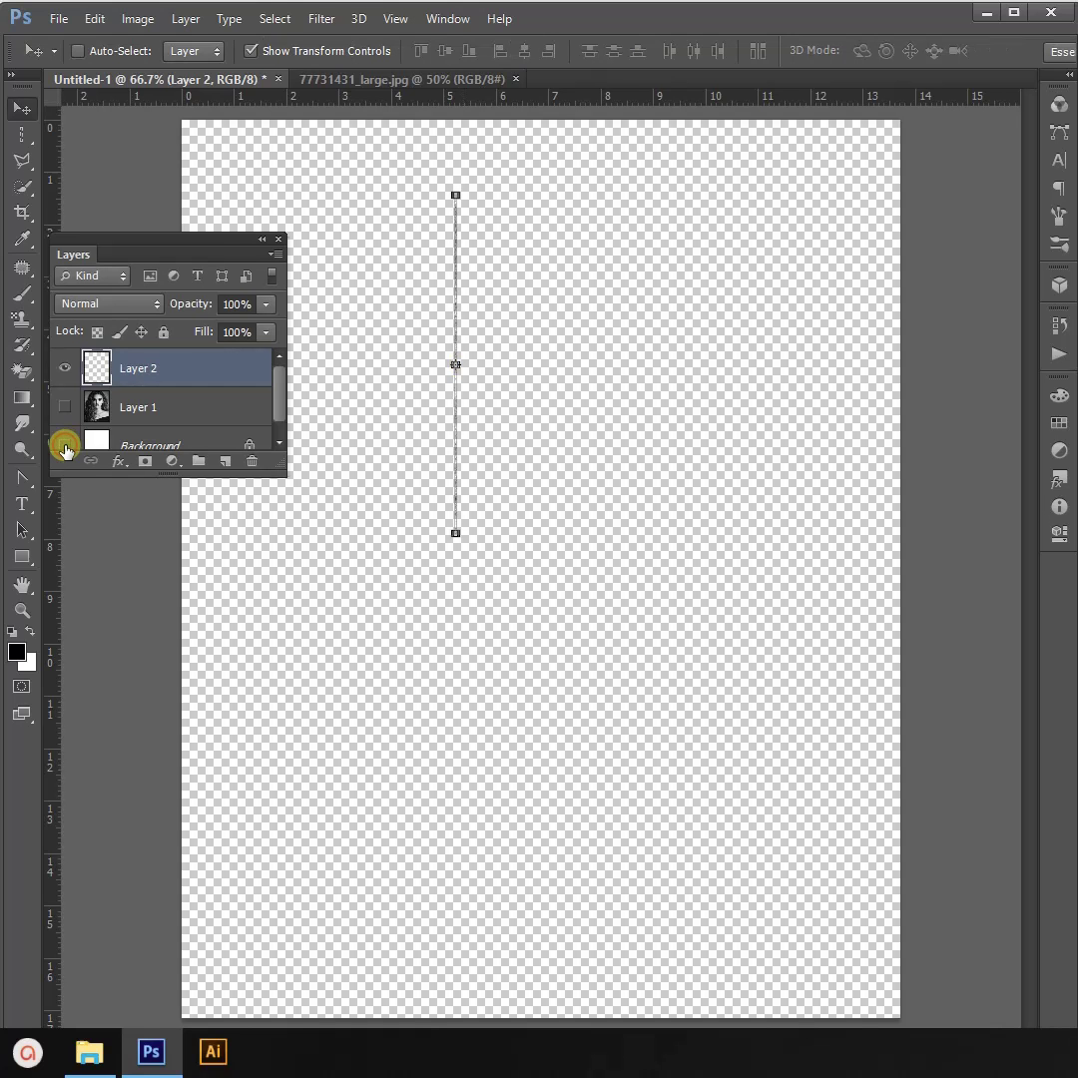
left_click(97, 367, "ctrl")
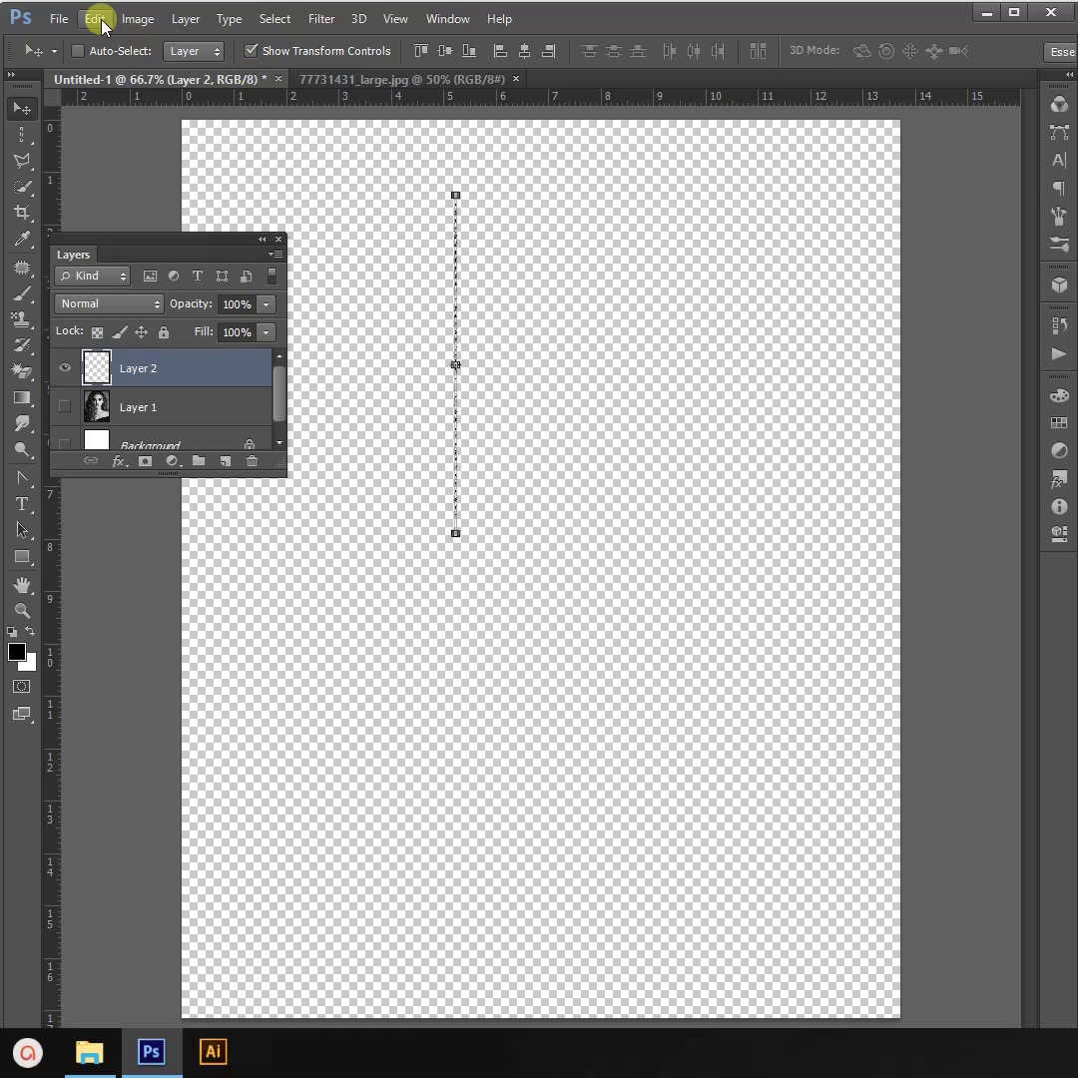
Step: Define the selected stroke as a 511 px brush preset named Sampled Brush 3
left_click(95, 18)
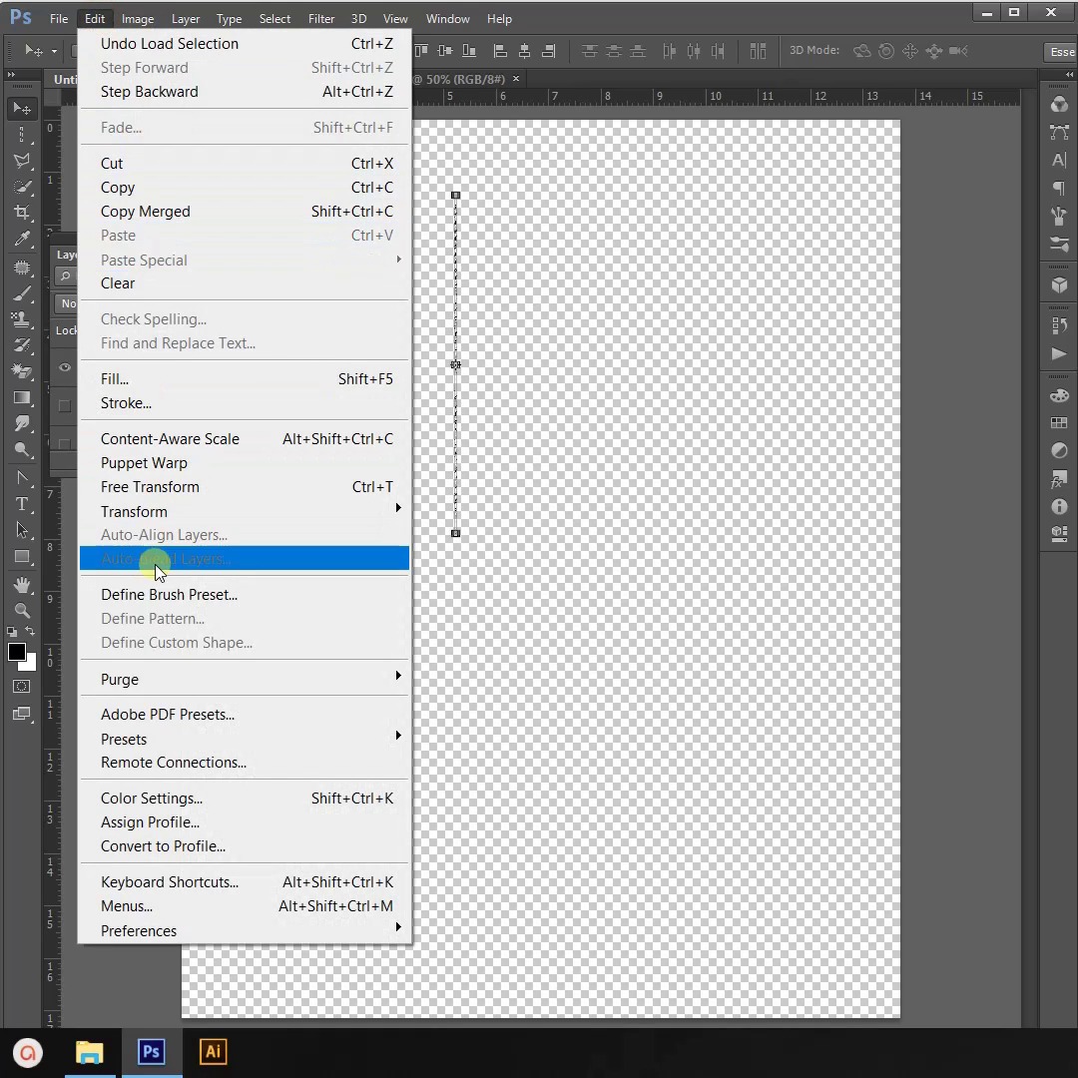
left_click(130, 597)
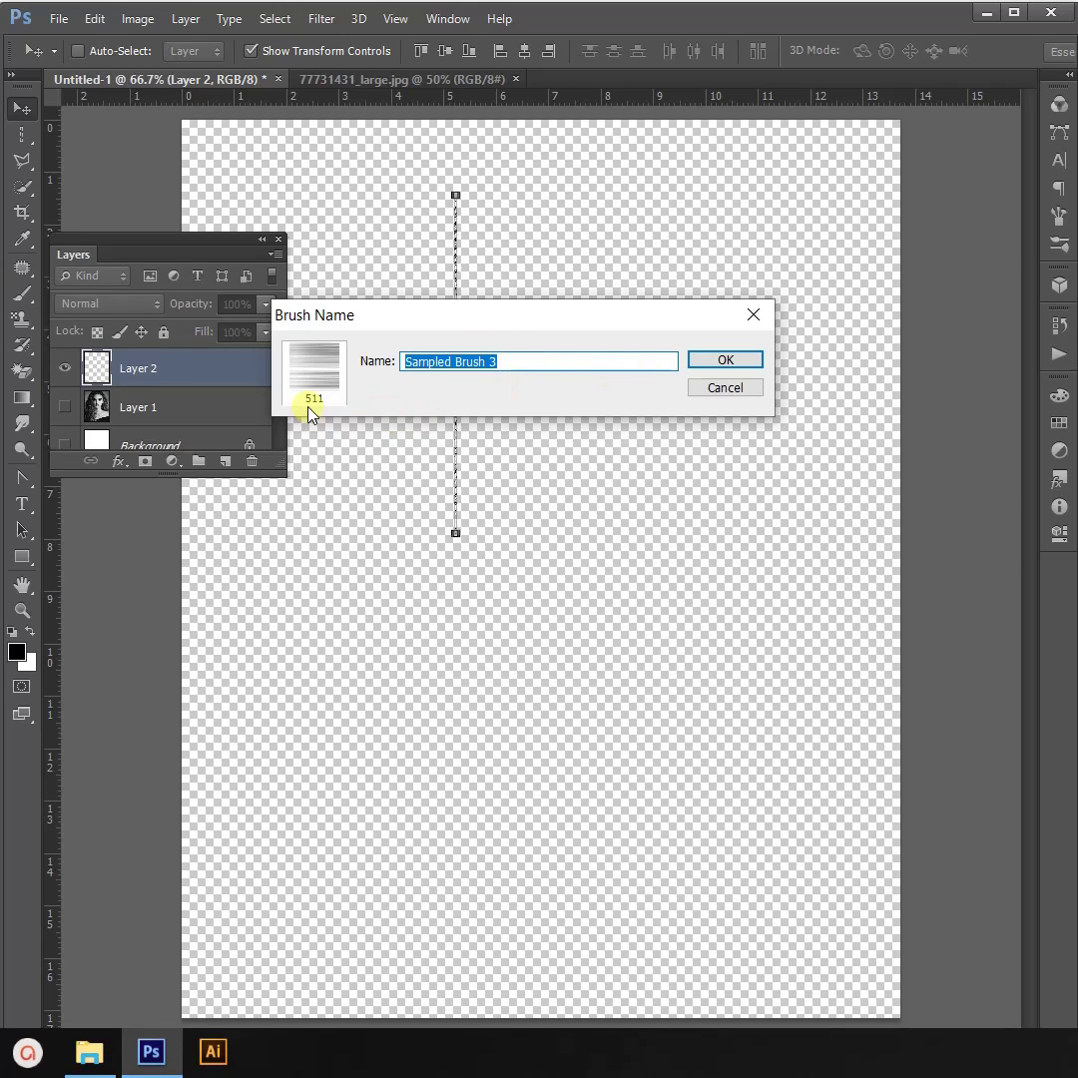
left_click(732, 348)
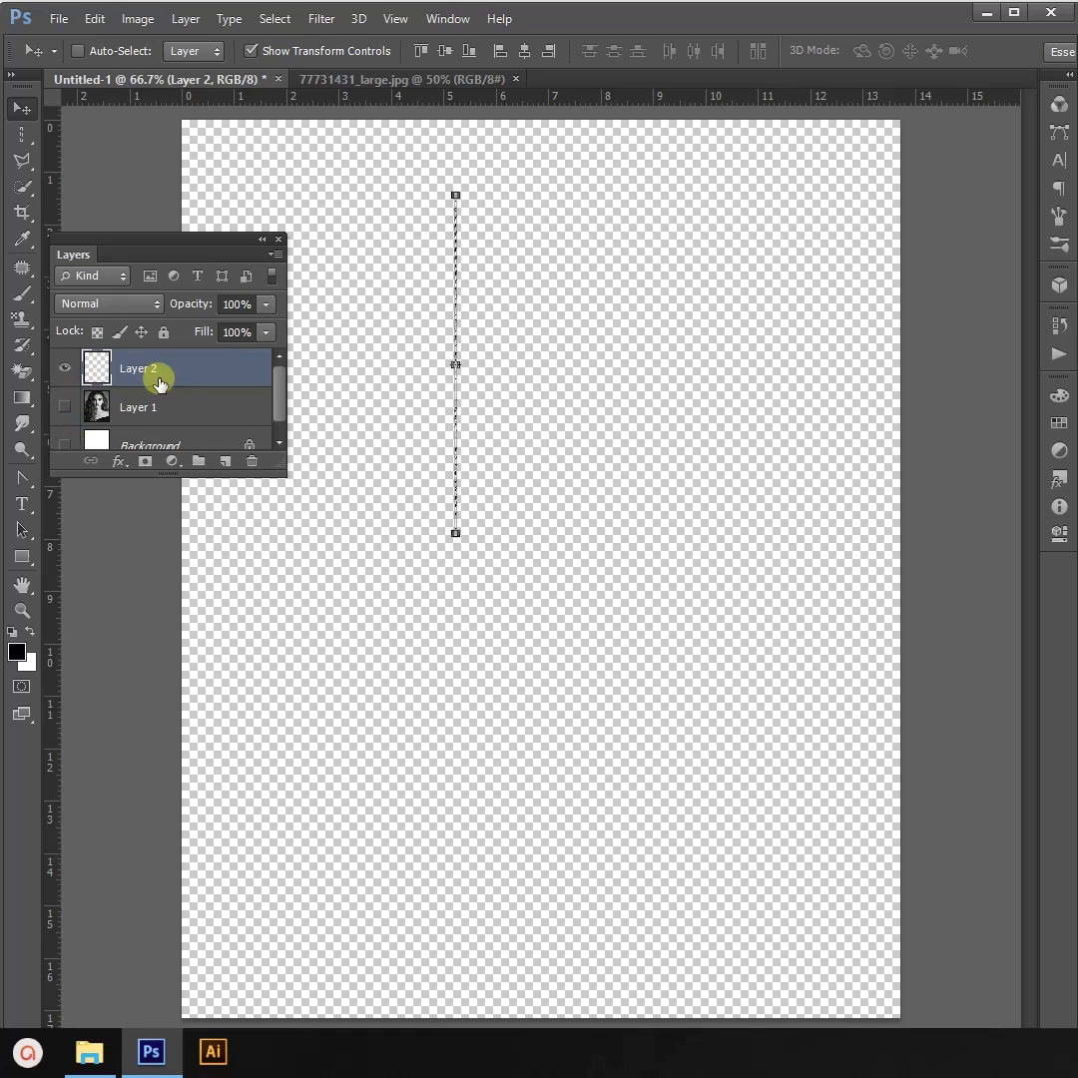
Step: Delete Layer 2, show Layer 1 and Background, and give Layer 1 an inverted black mask
left_click(251, 461)
key("Return")
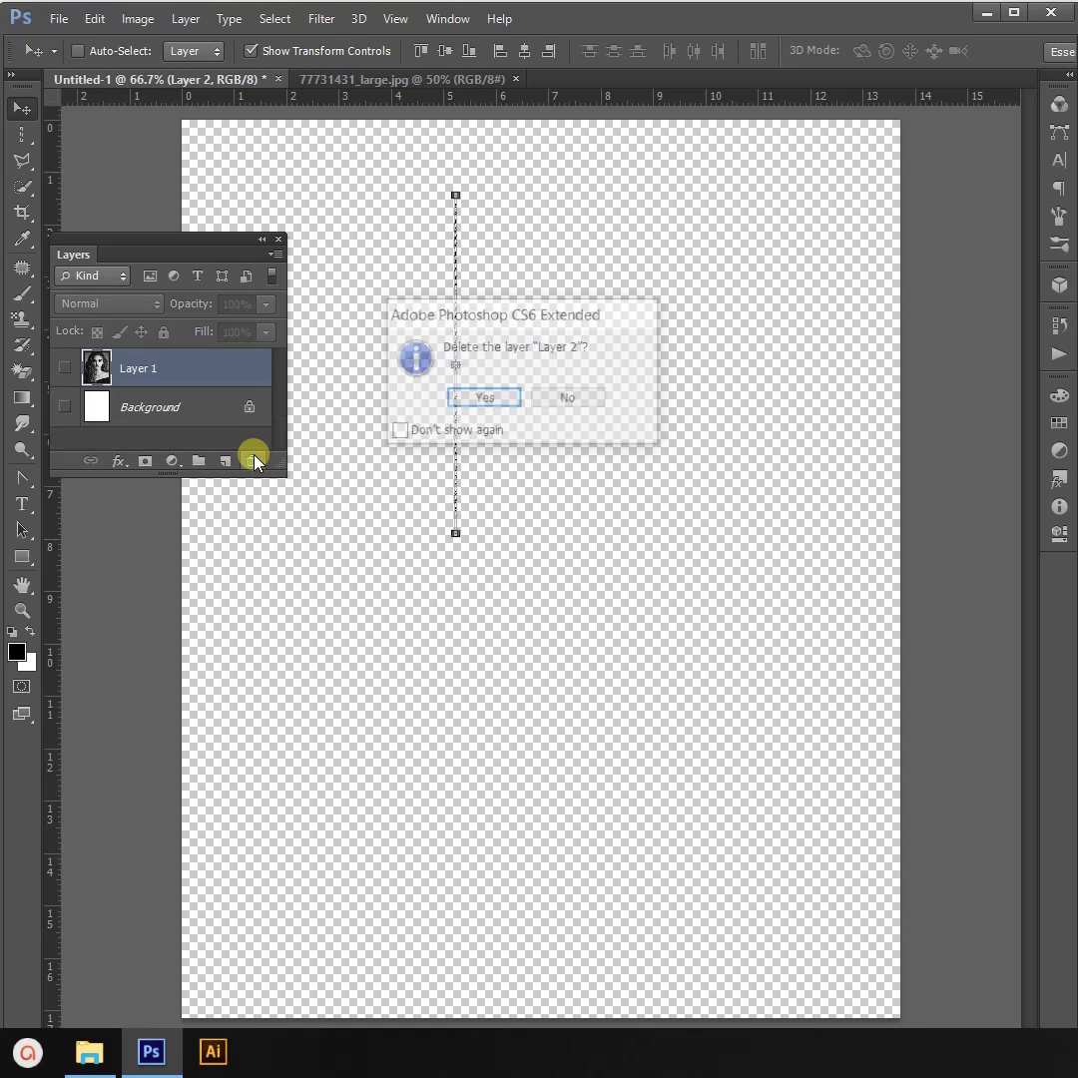
left_click(65, 368)
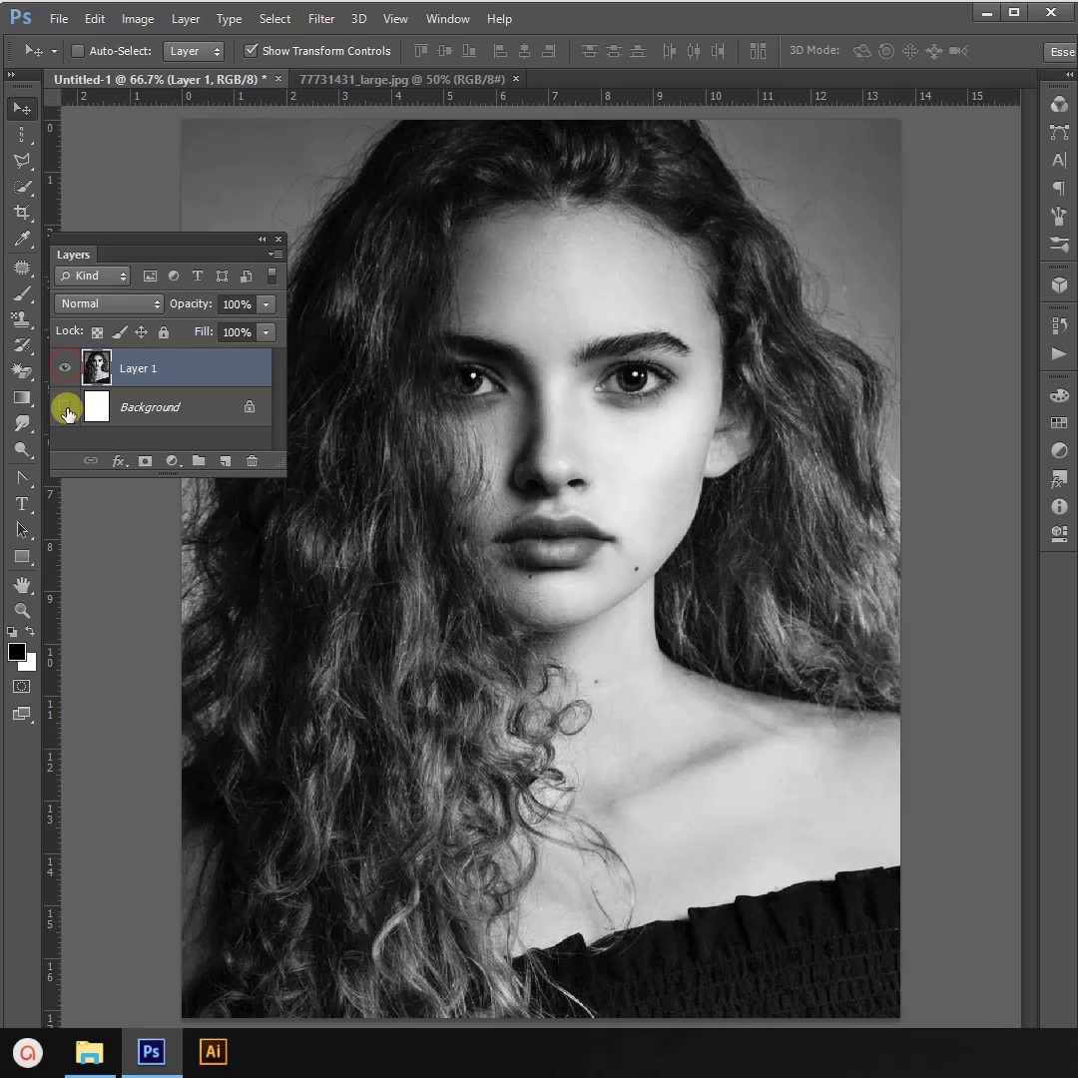
left_click(64, 406)
left_click(143, 463)
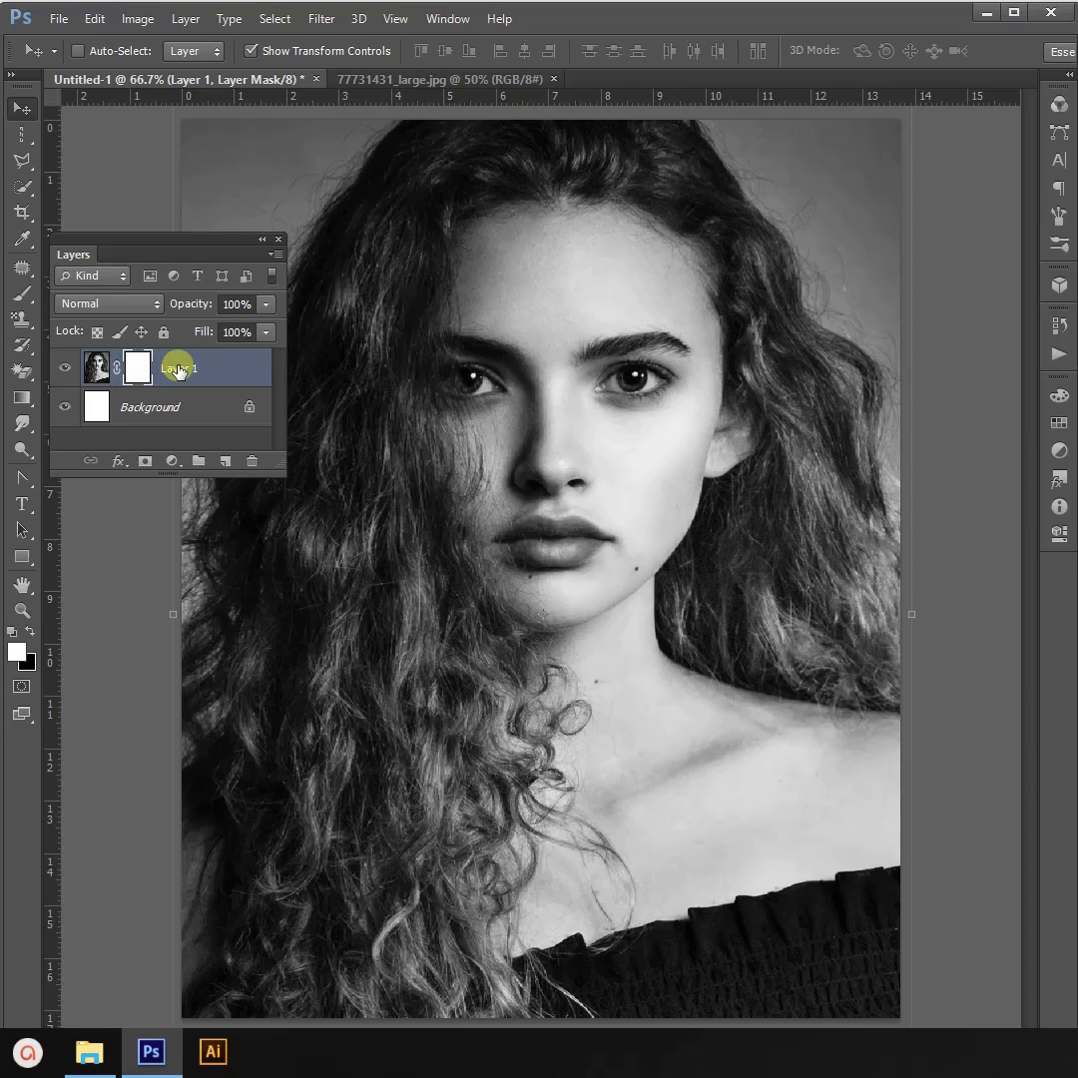
key("ctrl+i")
left_click(22, 293)
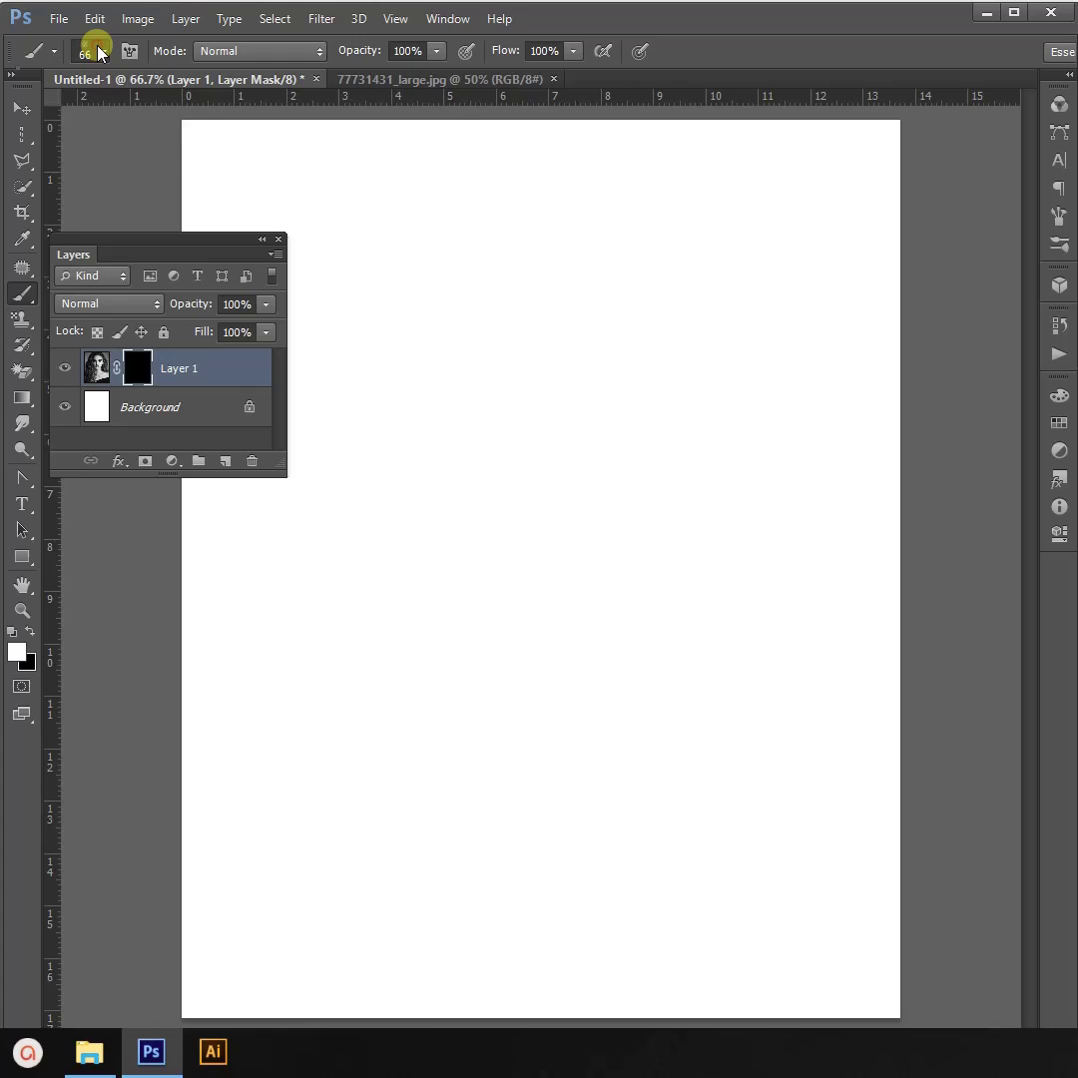
Step: Switch the brush tip to the saved 511 px stroke brush
left_click(98, 48)
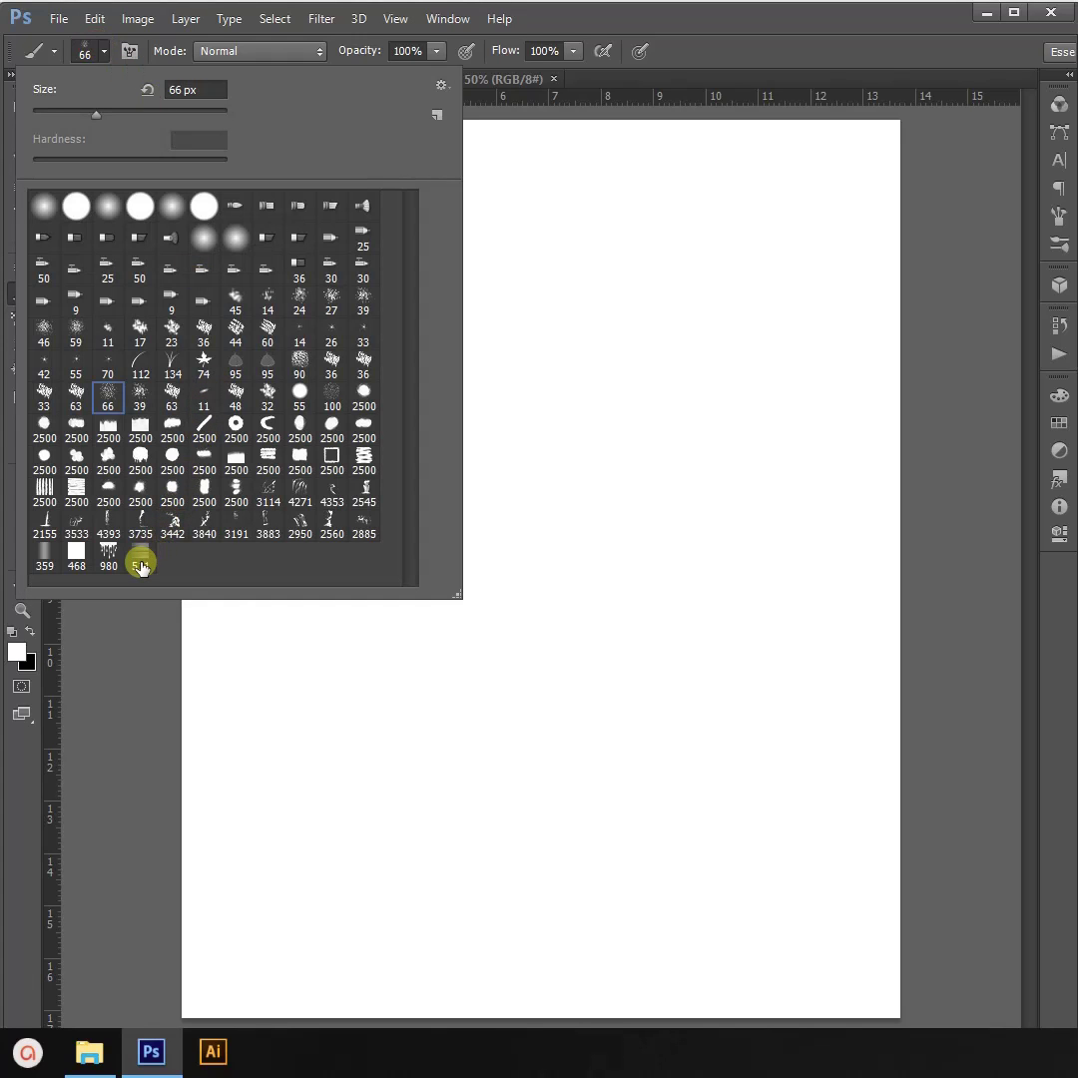
left_click(140, 558)
key("Return")
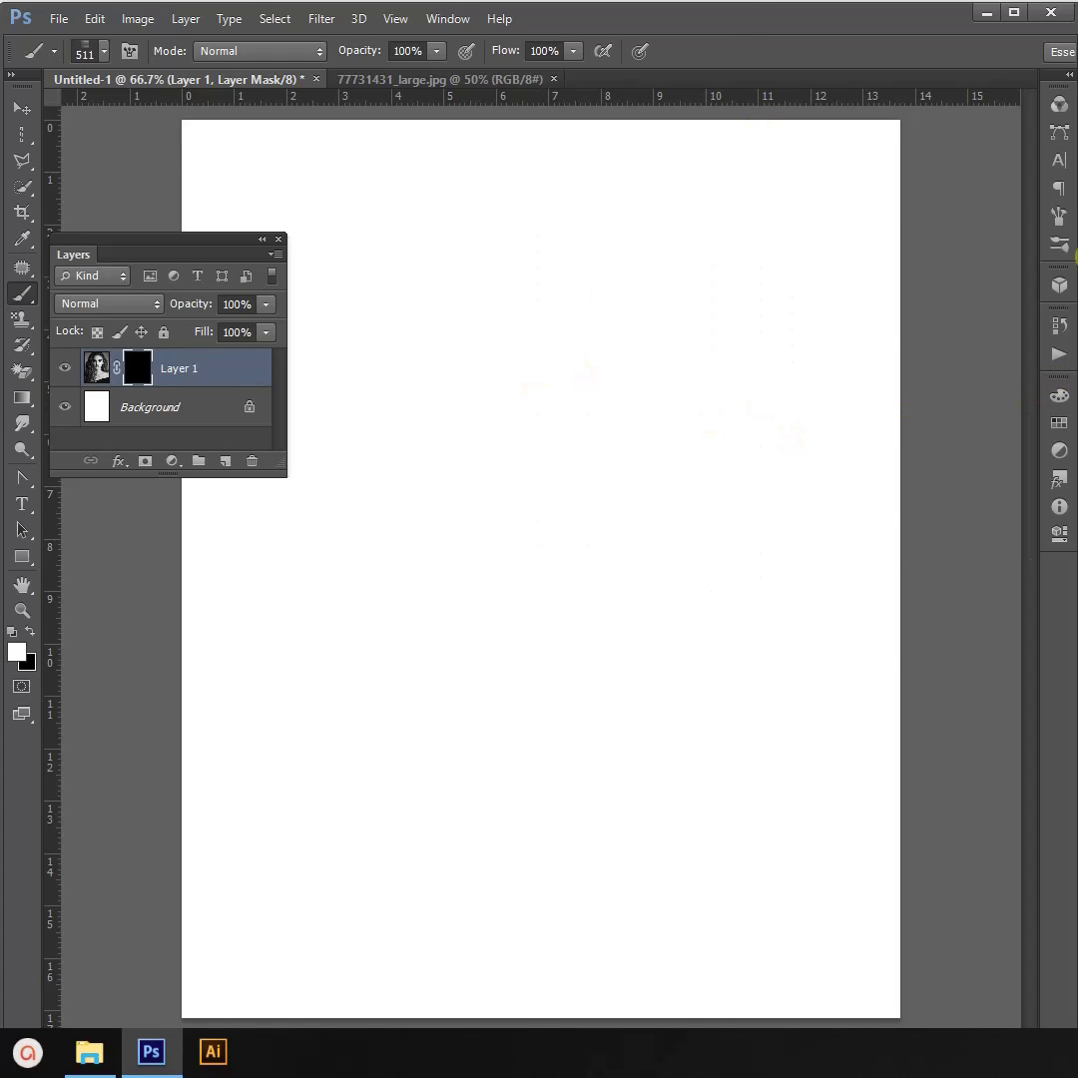
Step: Set the brush tip to 199 px at -97° with Scattering, Texture and Wet Edges enabled
left_click(1060, 218)
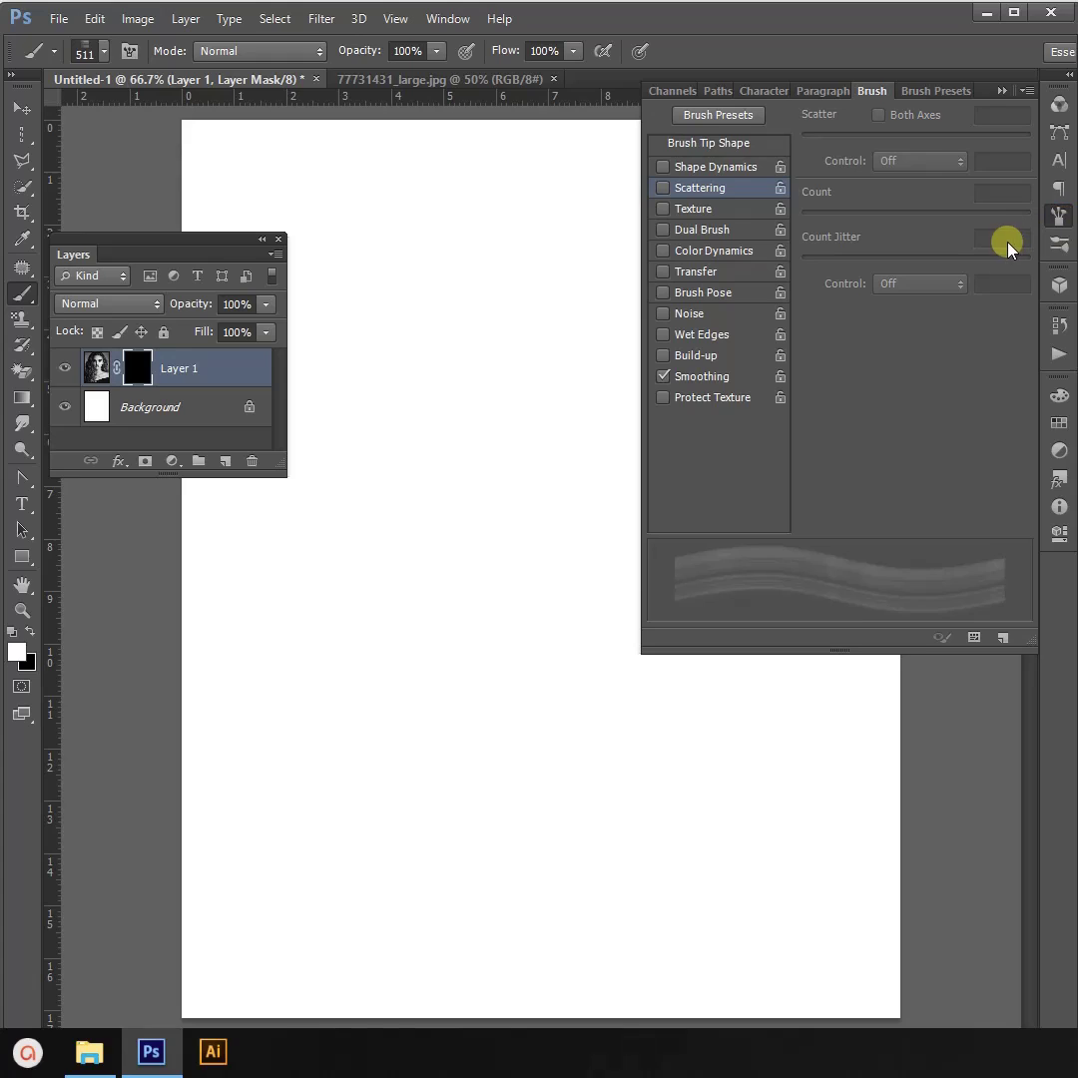
left_click(721, 145)
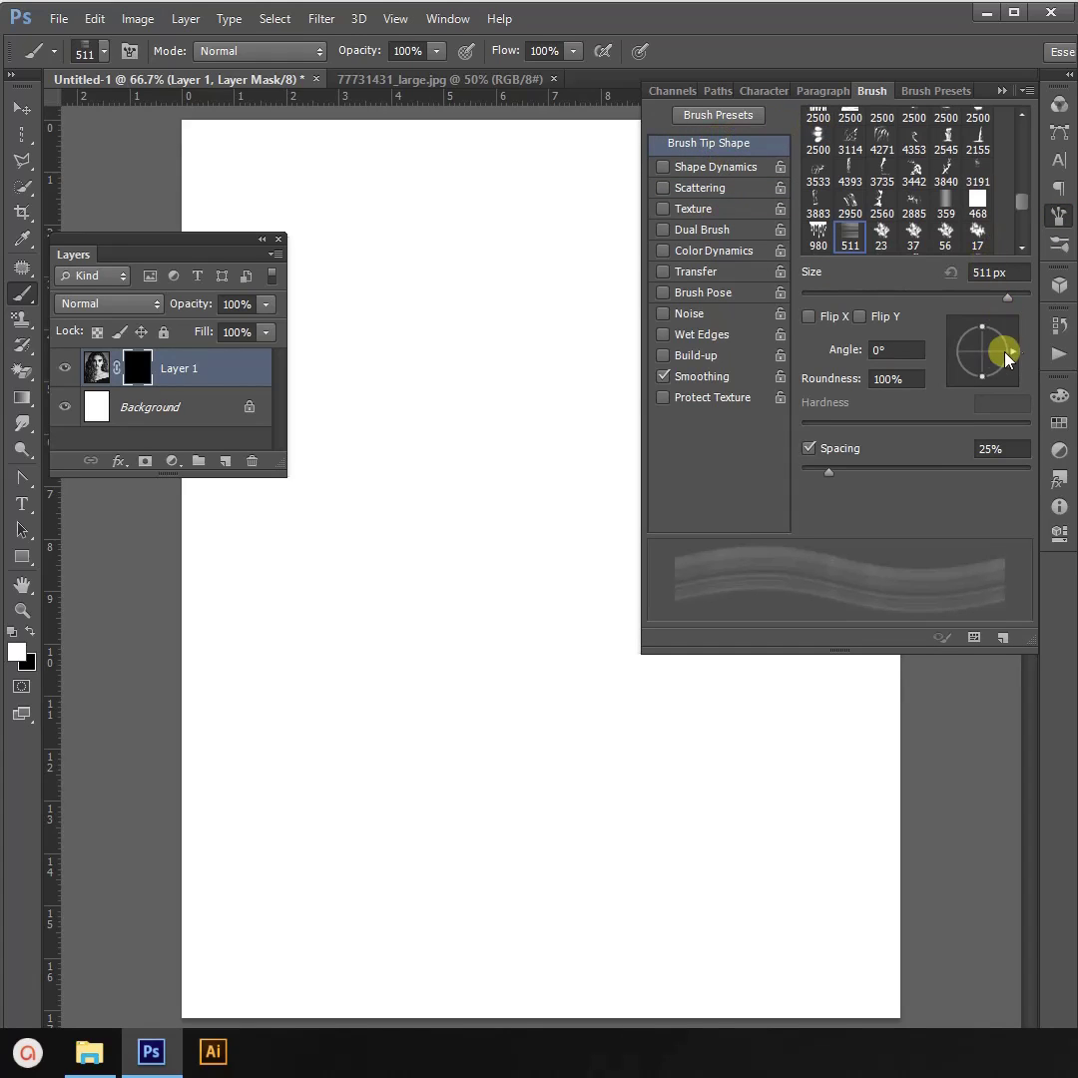
left_click_drag(1013, 349, 983, 414)
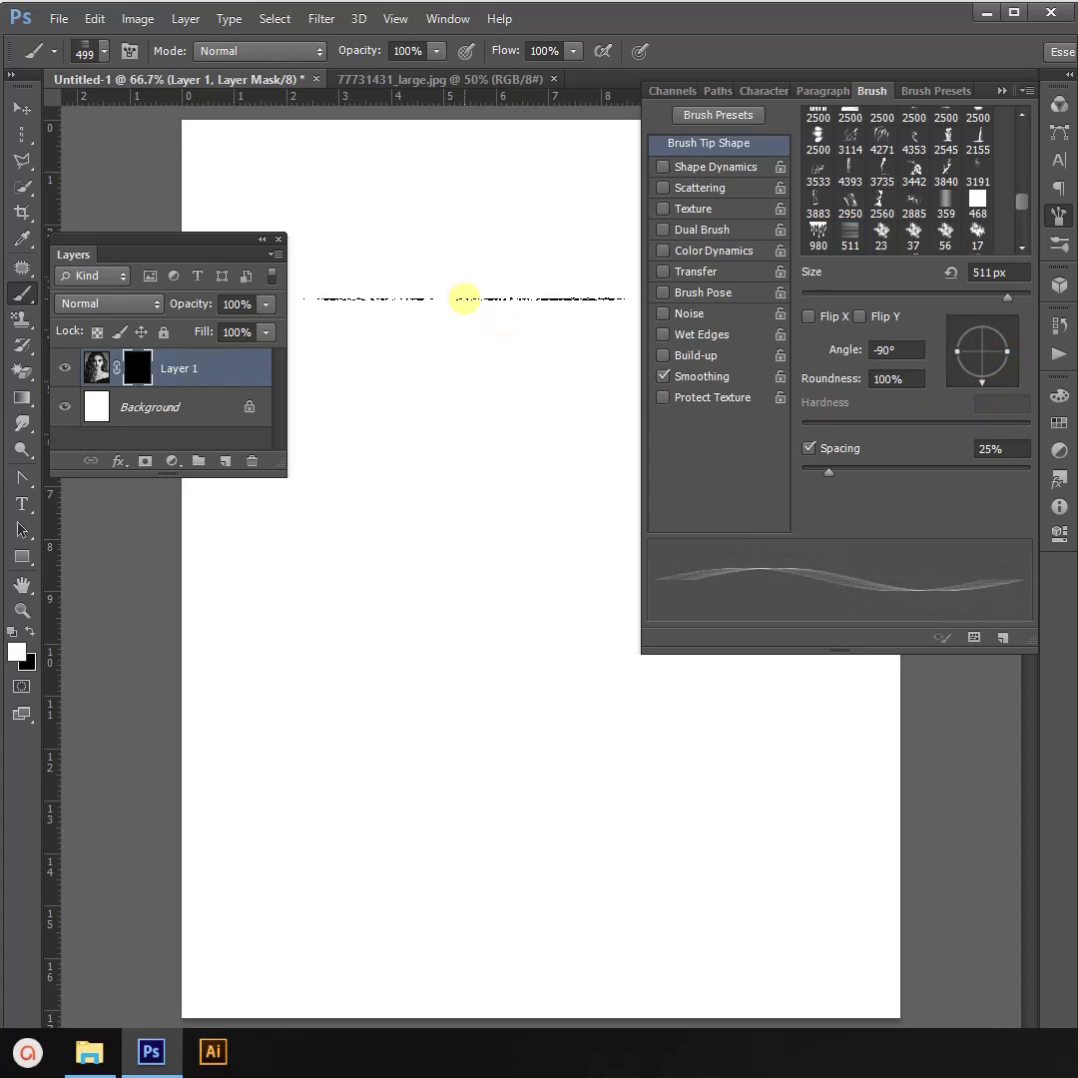
left_click(982, 385)
left_click_drag(982, 385, 978, 389)
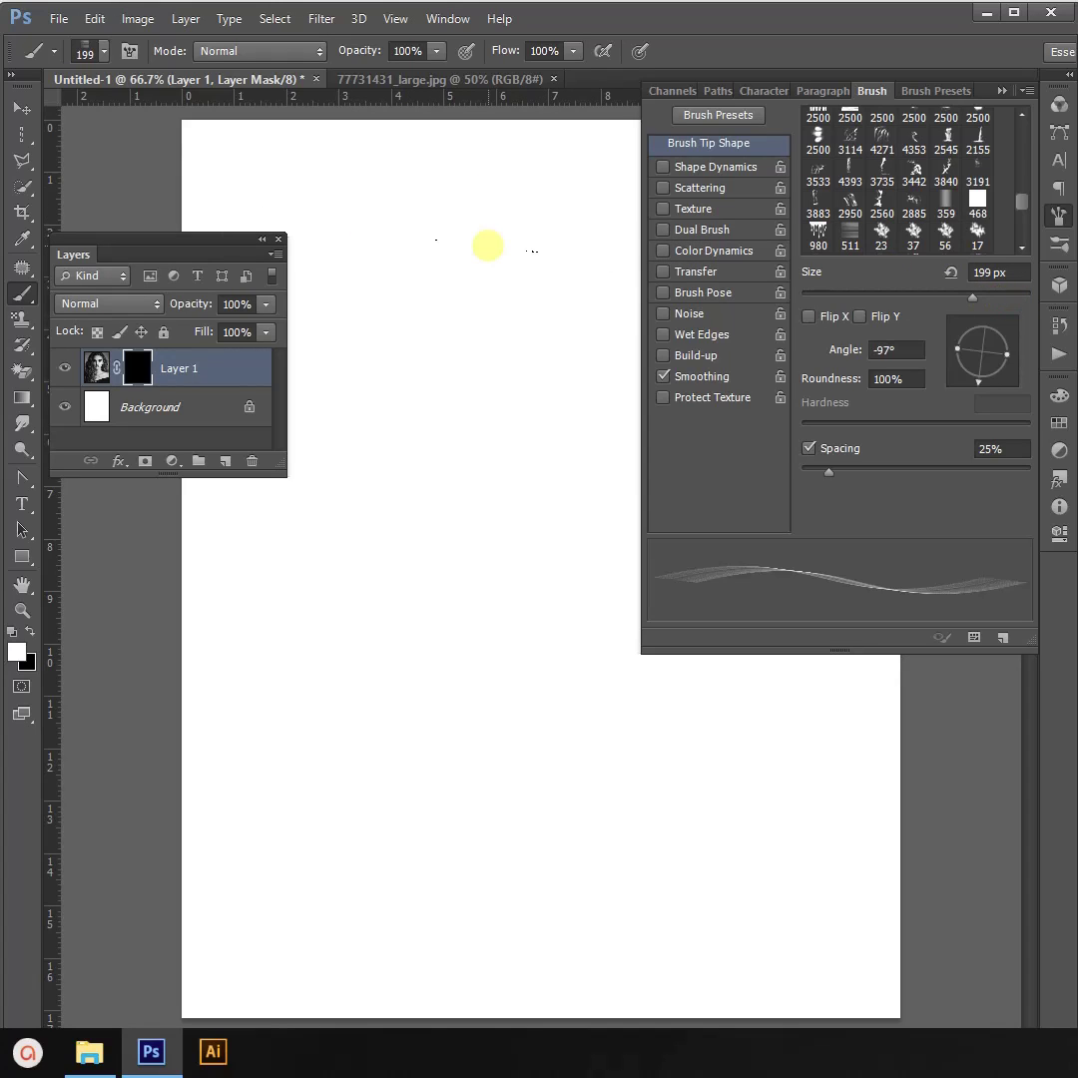
left_click(663, 189)
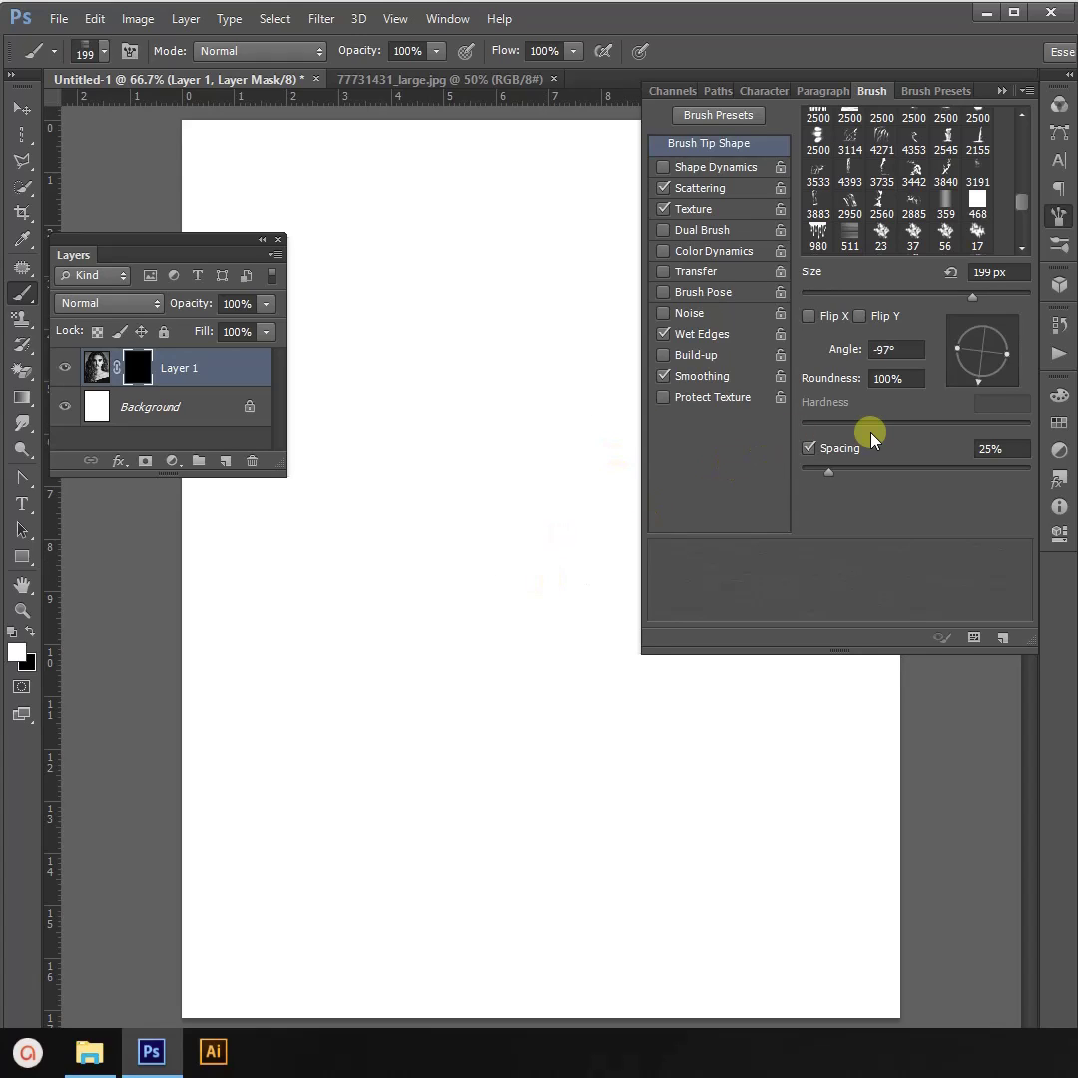
Step: With opacity and flow at 100%, paint hatched strokes on the black mask across the top-right
left_click(1002, 91)
left_click(359, 50)
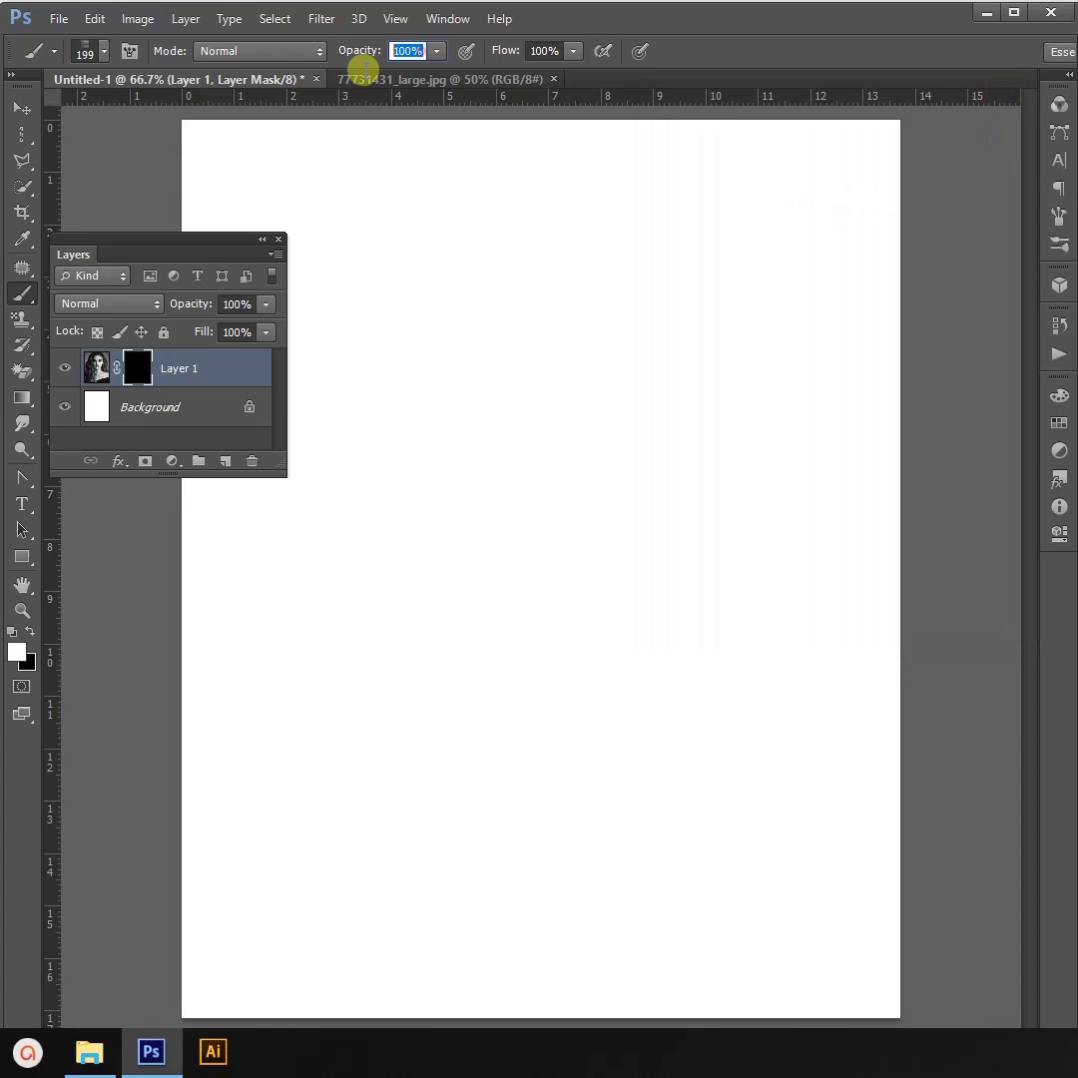
left_click(544, 50)
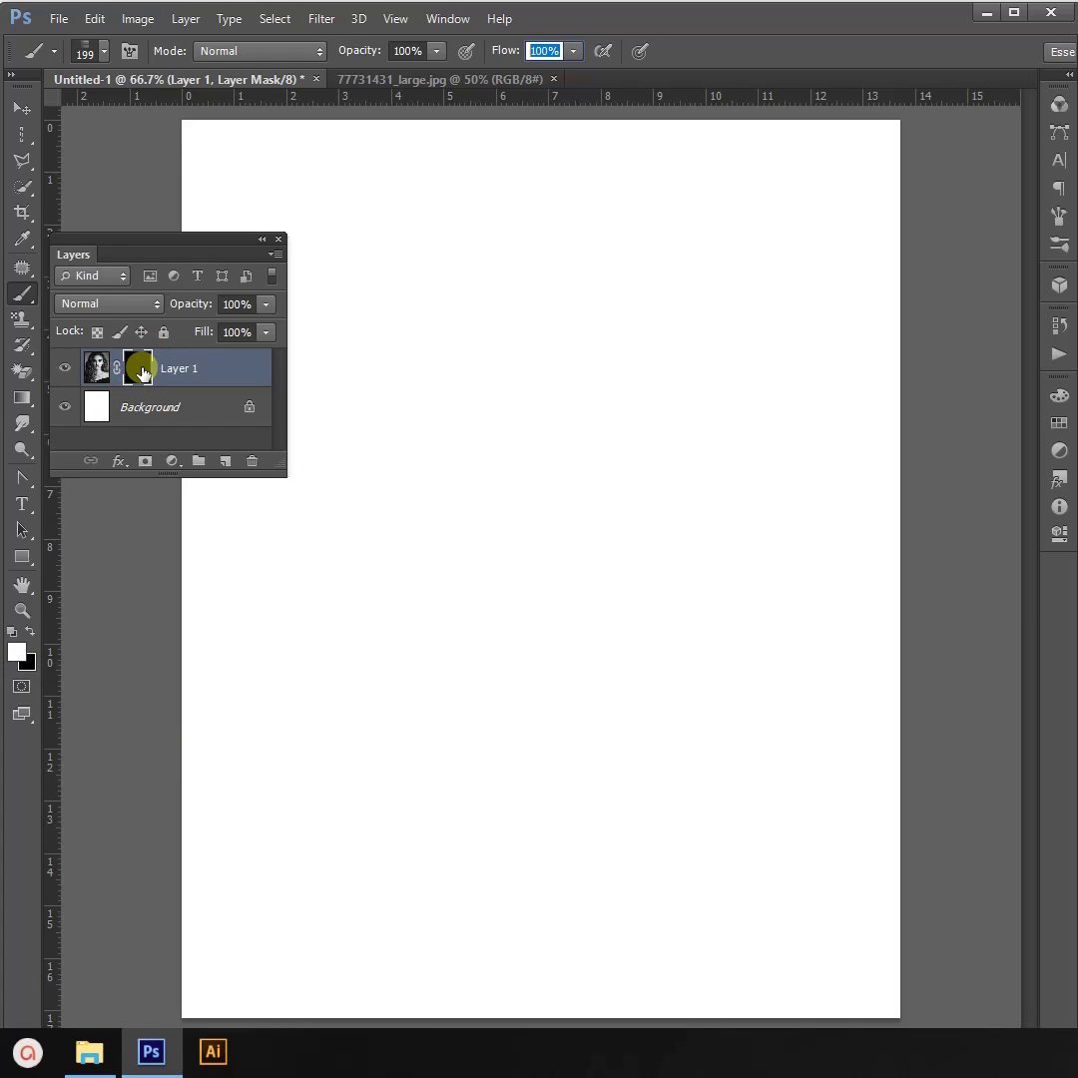
key("ctrl+i")
mouse_move(772, 158)
left_mouse_down()
mouse_move(566, 337)
mouse_move(607, 345)
mouse_move(317, 621)
mouse_move(479, 217)
mouse_move(704, 214)
mouse_move(573, 503)
mouse_move(655, 1028)
mouse_move(409, 881)
mouse_move(315, 795)
mouse_move(414, 305)
mouse_move(385, 217)
mouse_move(362, 186)
mouse_move(328, 315)
mouse_move(321, 305)
mouse_move(336, 289)
mouse_move(325, 276)
mouse_move(284, 372)
mouse_move(288, 293)
mouse_move(361, 169)
mouse_move(754, 405)
mouse_move(718, 473)
mouse_move(673, 236)
mouse_move(568, 402)
mouse_move(582, 679)
mouse_move(850, 910)
mouse_move(254, 977)
mouse_move(221, 909)
mouse_move(272, 671)
mouse_move(315, 546)
mouse_move(241, 241)
left_mouse_up()
Step: Hatch over the left hair, then re-angle the tip to -125° and darken the neck and upper-left hair
left_click(262, 238)
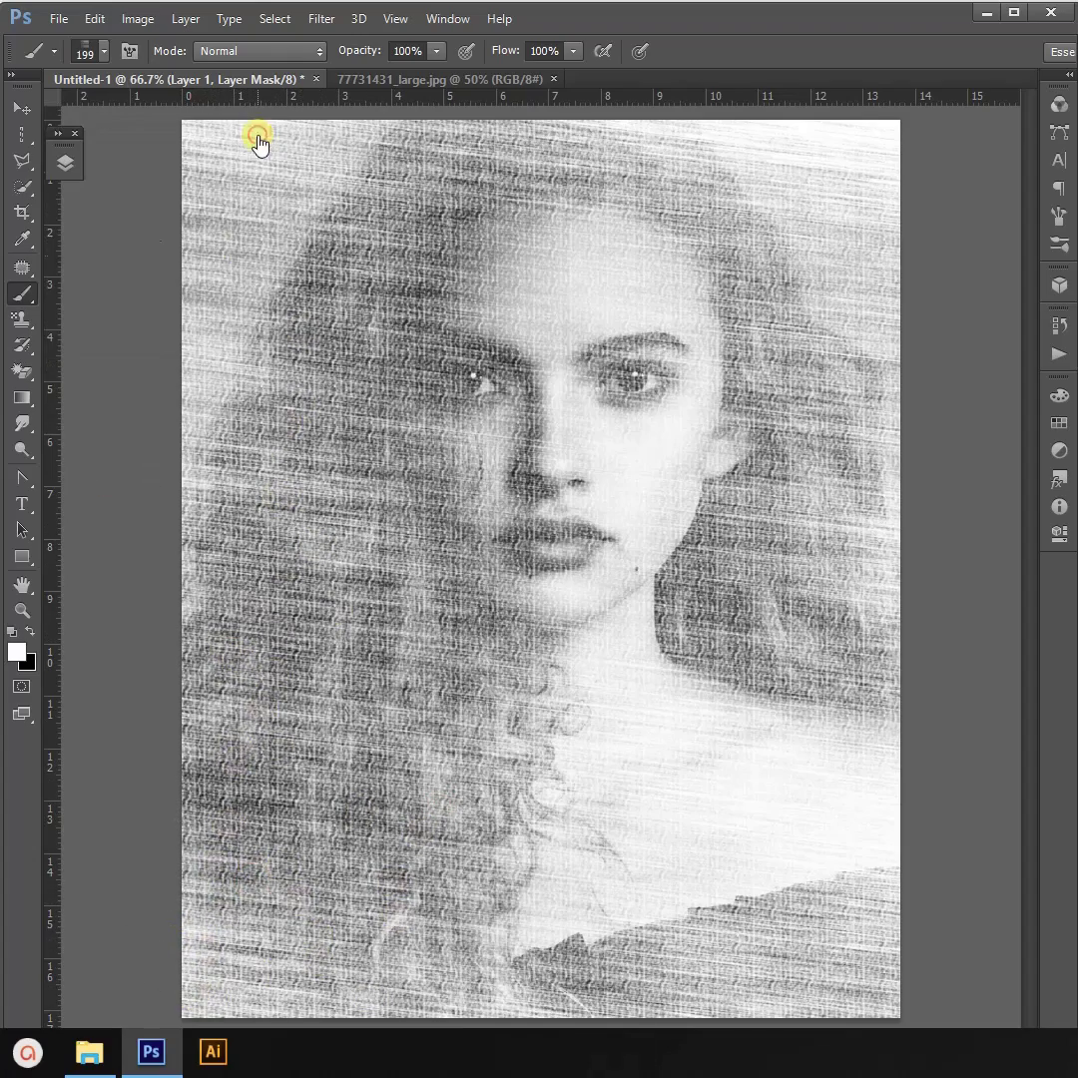
mouse_move(257, 144)
left_mouse_down()
mouse_move(349, 700)
mouse_move(171, 945)
mouse_move(186, 904)
mouse_move(381, 855)
mouse_move(594, 132)
mouse_move(764, 293)
mouse_move(860, 479)
mouse_move(726, 798)
mouse_move(849, 869)
mouse_move(764, 775)
mouse_move(621, 1039)
mouse_move(327, 359)
mouse_move(312, 445)
left_mouse_up()
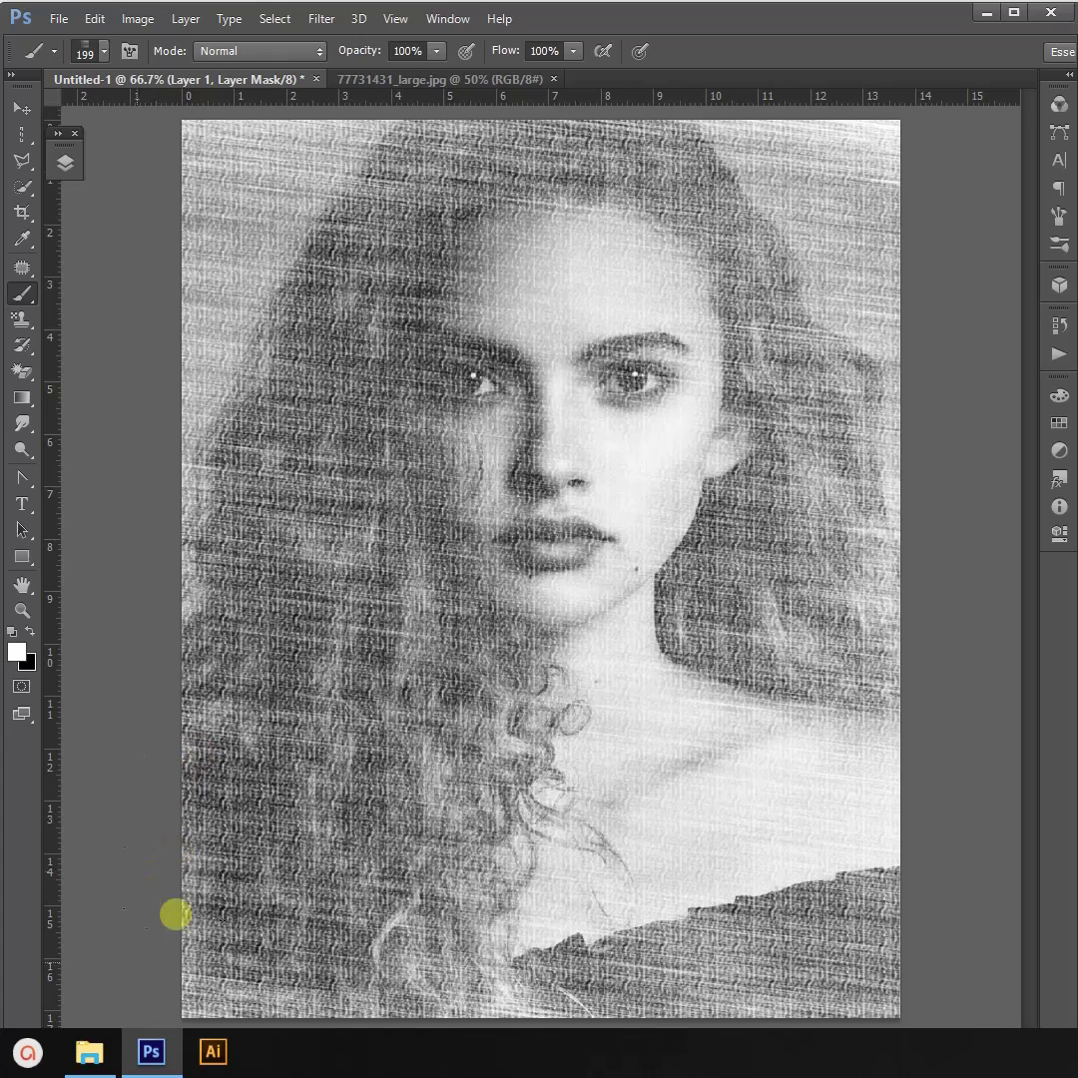
left_click(1058, 215)
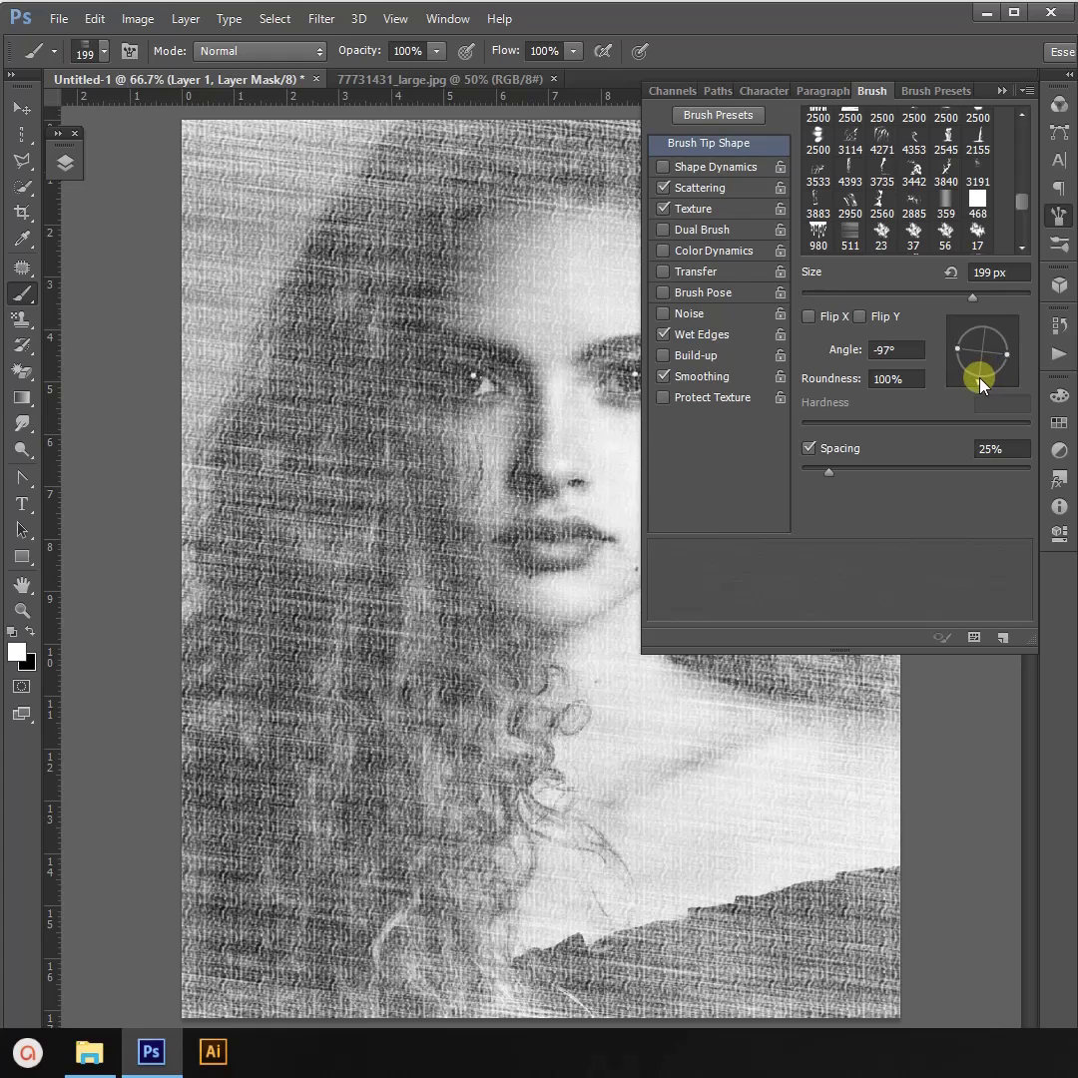
left_click_drag(979, 385, 964, 388)
left_click(1002, 90)
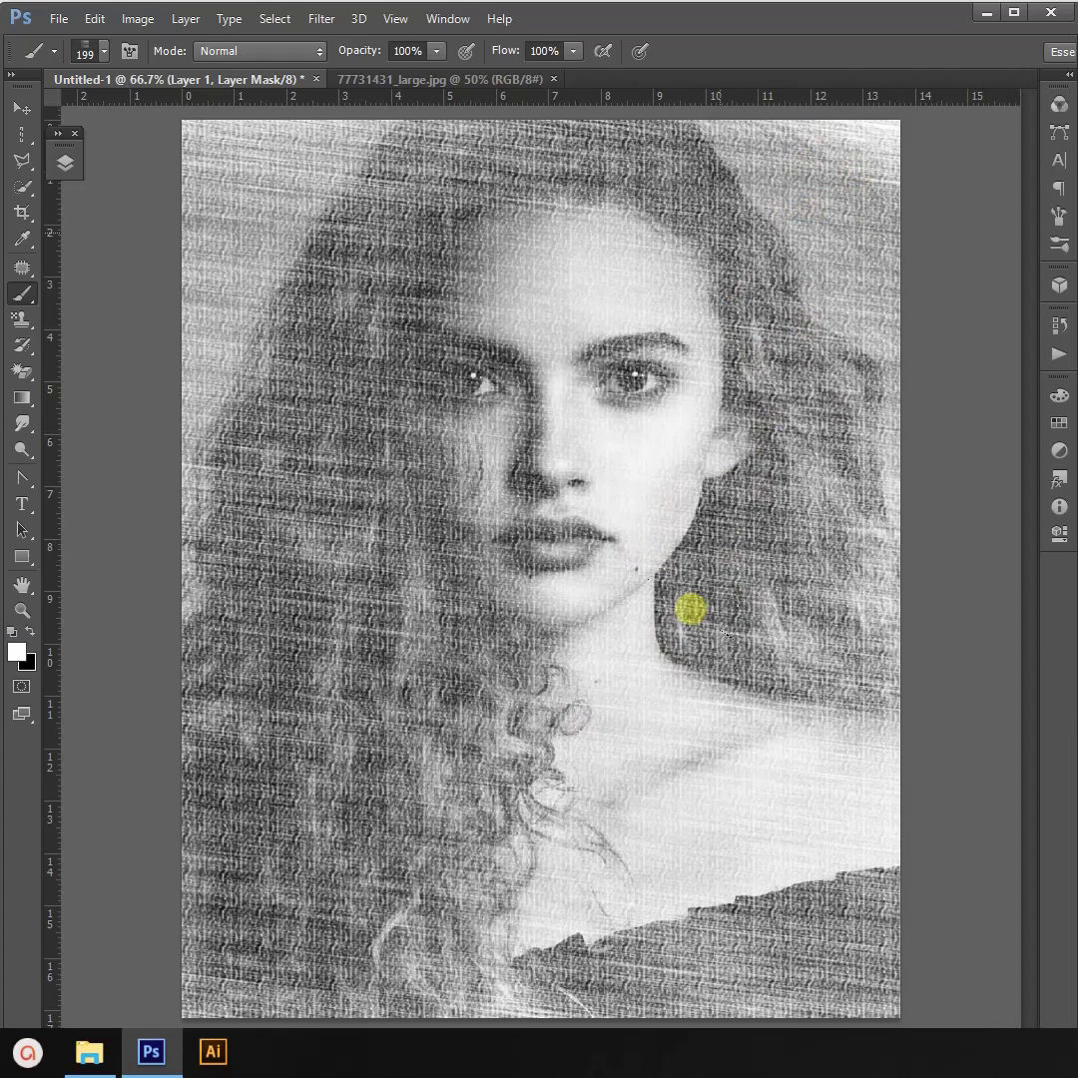
left_click_drag(691, 609, 305, 431)
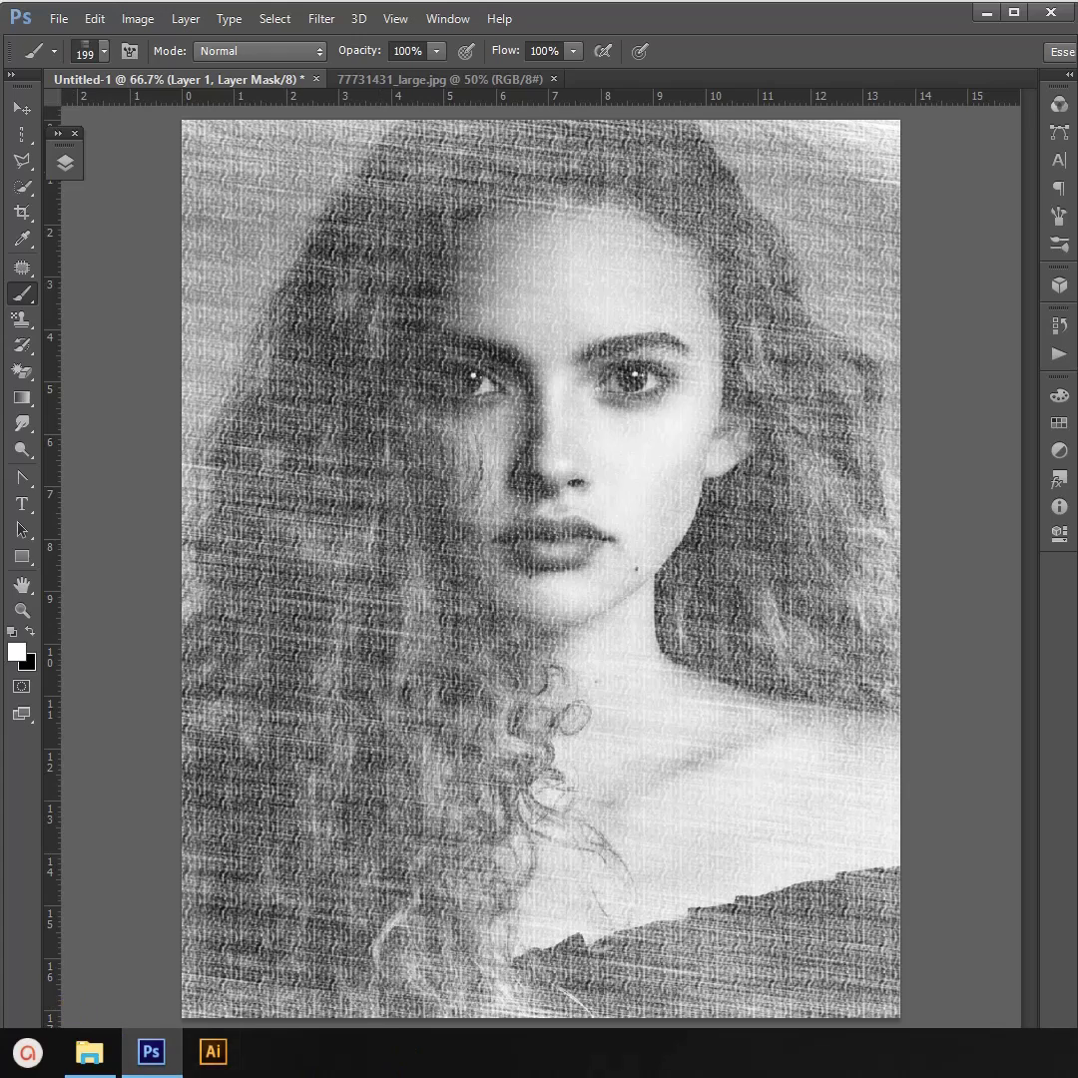